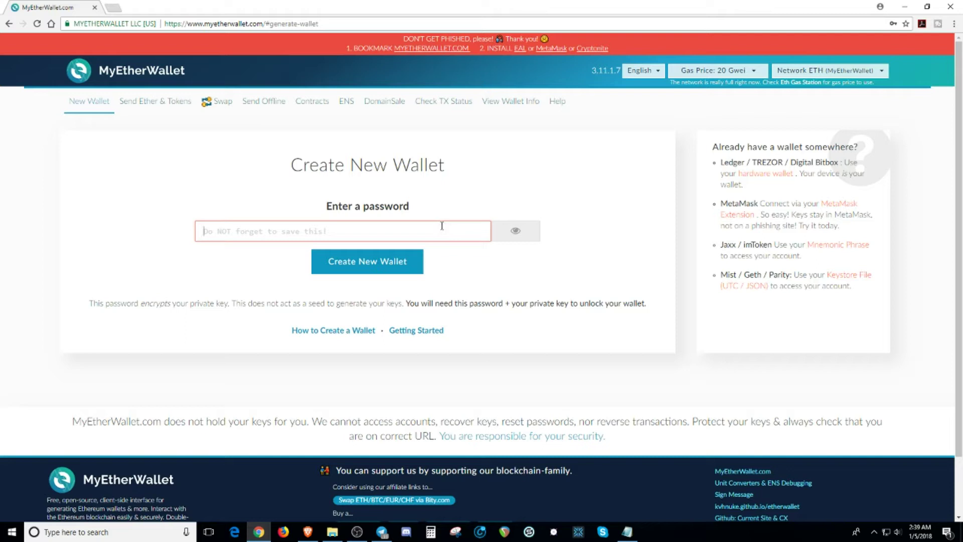
Step: Create the new wallet with the entered password and download its UTC / JSON keystore file
type("*********")
left_click(406, 268)
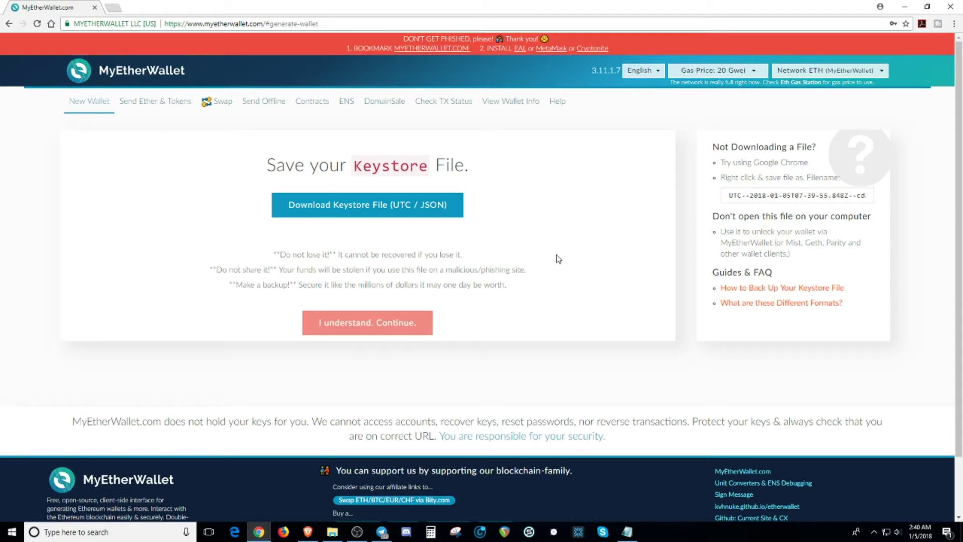
left_click(407, 211)
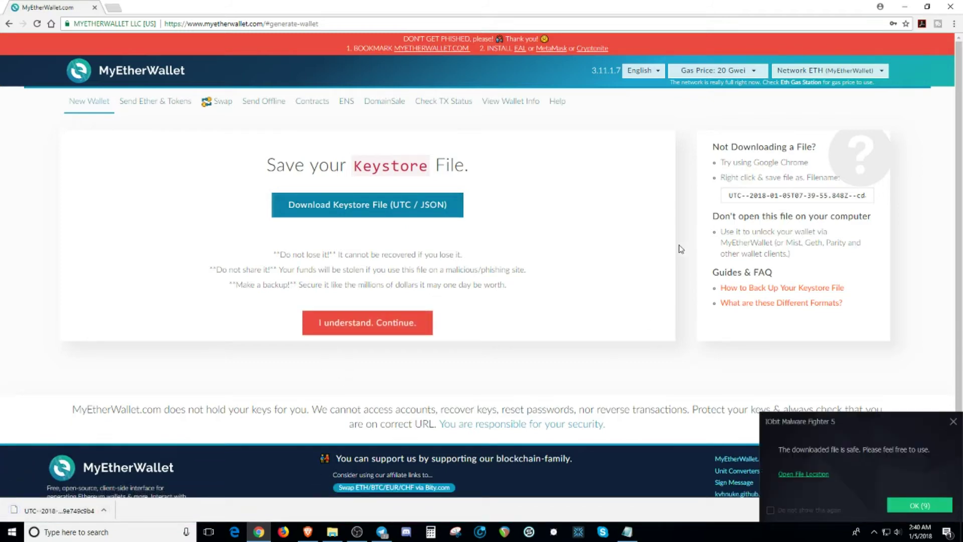
Step: Confirm the keystore is saved, then highlight the entire private key and bring up its copy menu
left_click(394, 337)
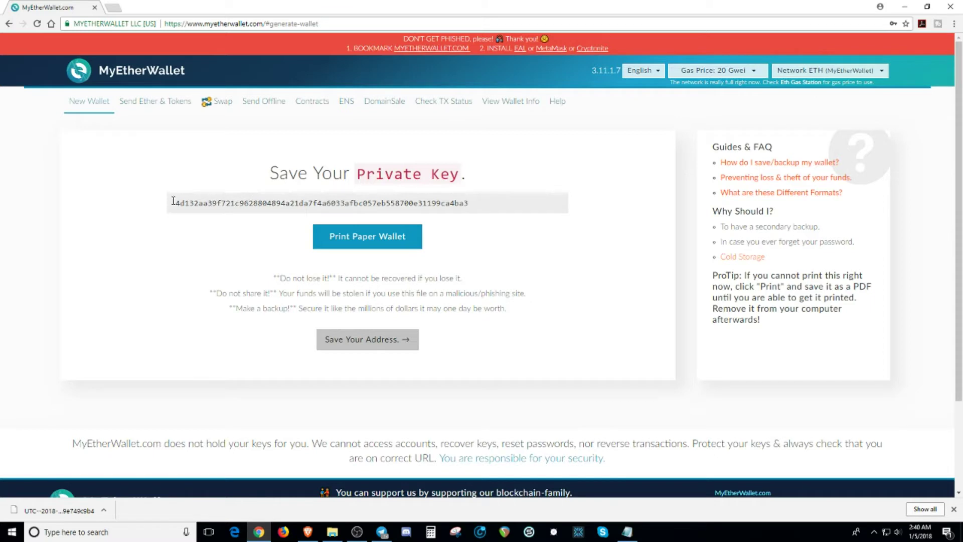
left_click_drag(174, 203, 472, 204)
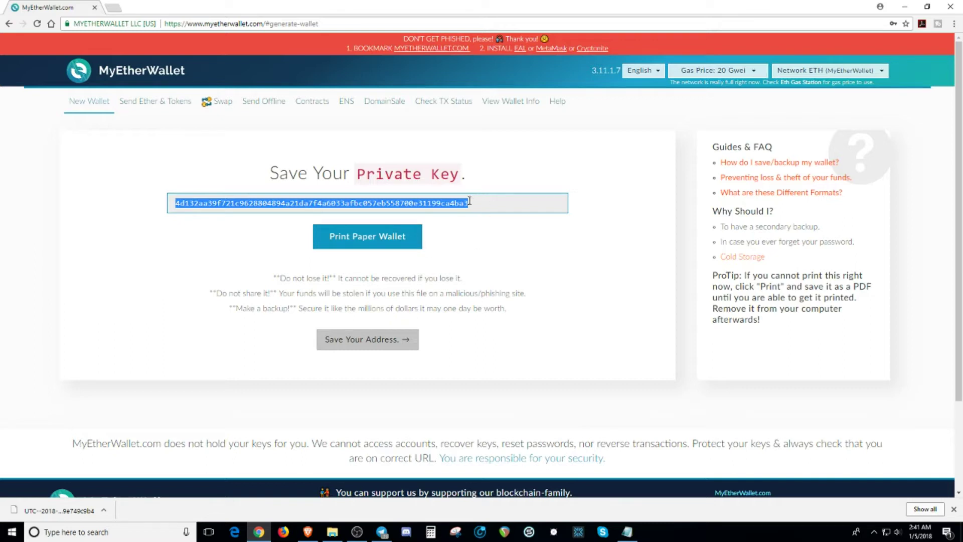
right_click(446, 205)
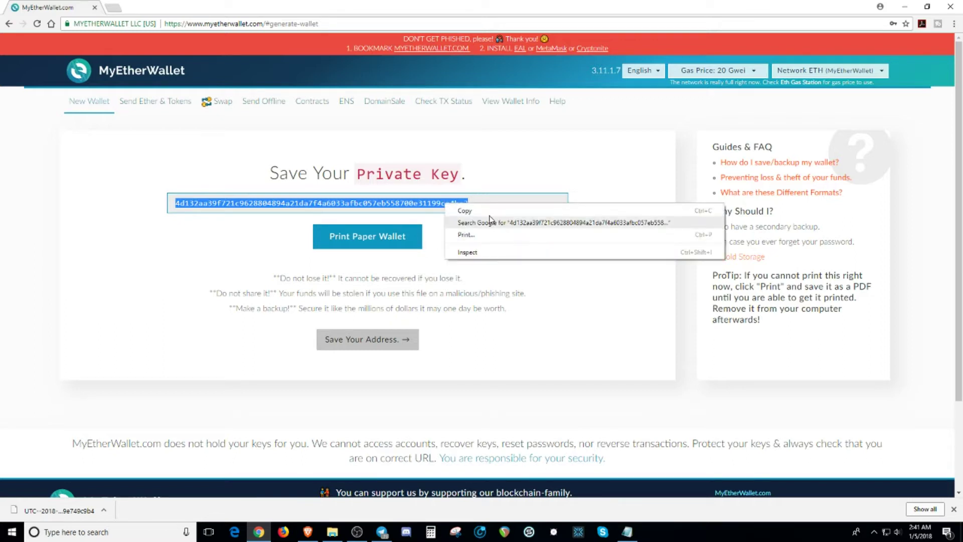
Step: Copy the private key and paste it over the old key in the demowallet Notepad document
left_click(481, 211)
left_click(627, 532)
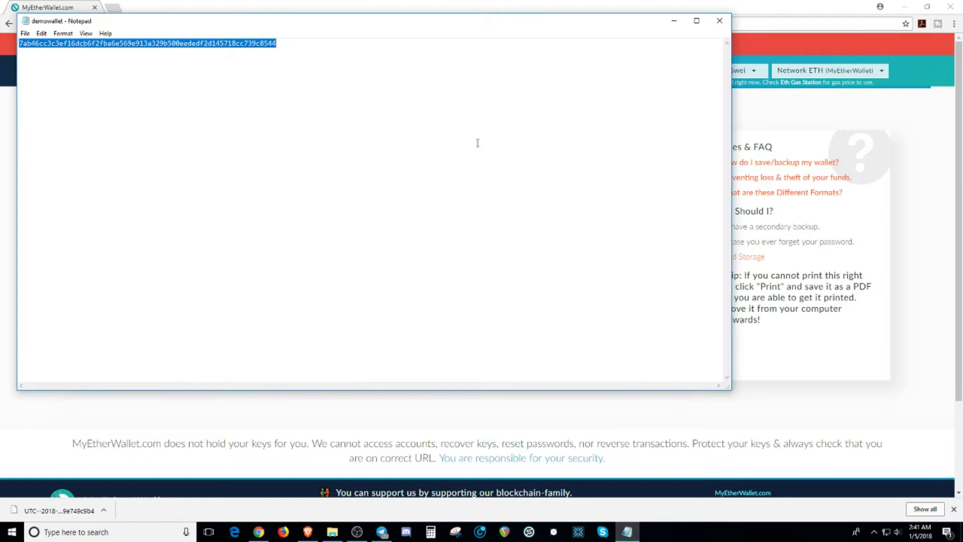
right_click(240, 48)
left_click(271, 87)
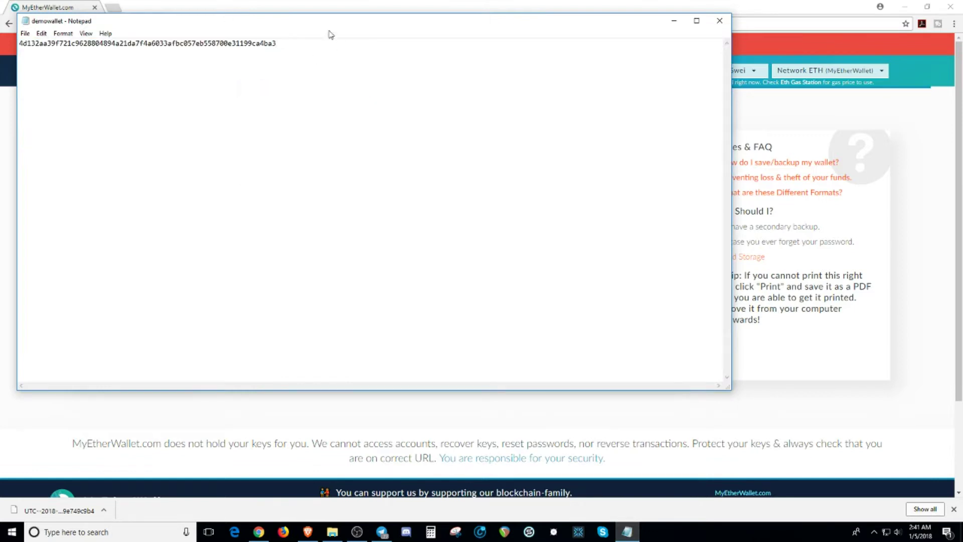
Step: Save the Notepad text as pdemo on the Desktop and return to the browser
left_click(25, 34)
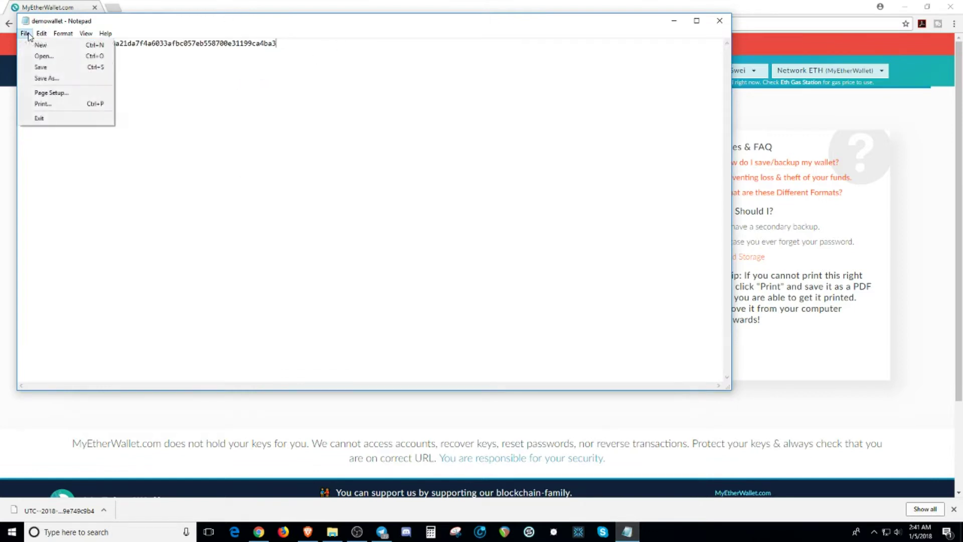
left_click(45, 79)
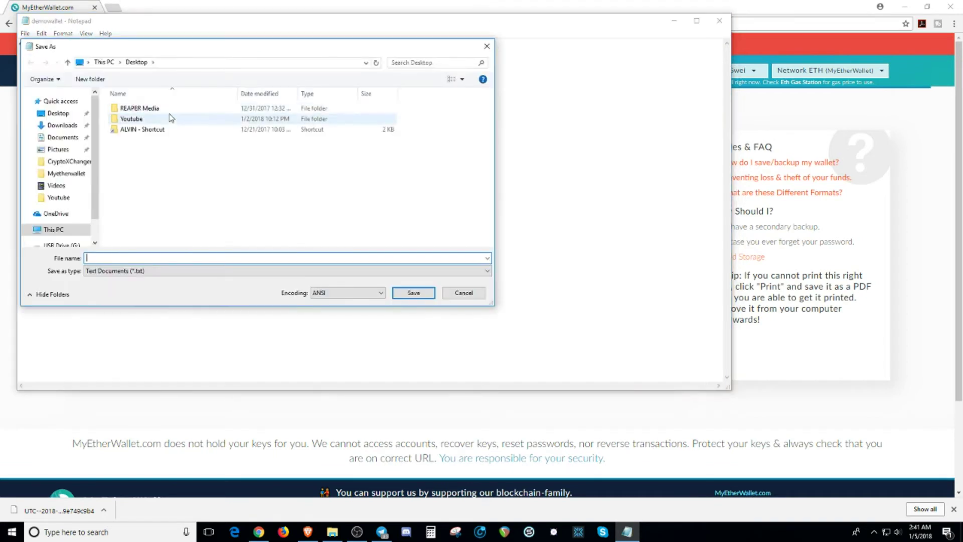
left_click(57, 115)
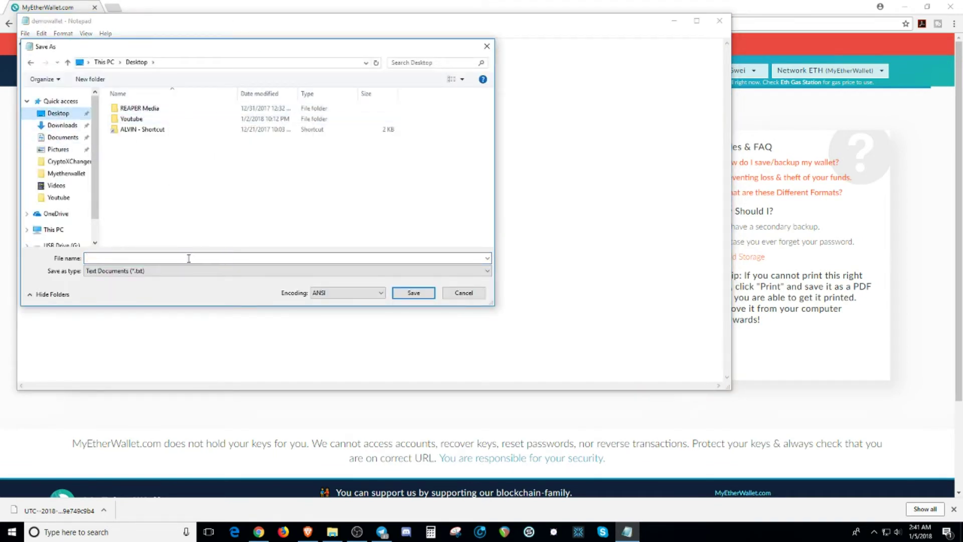
type("p")
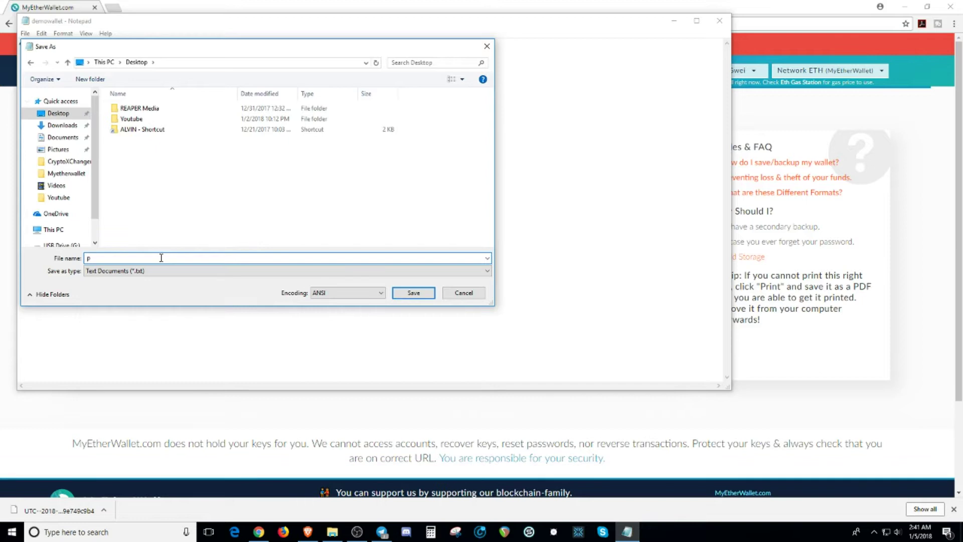
type("demo")
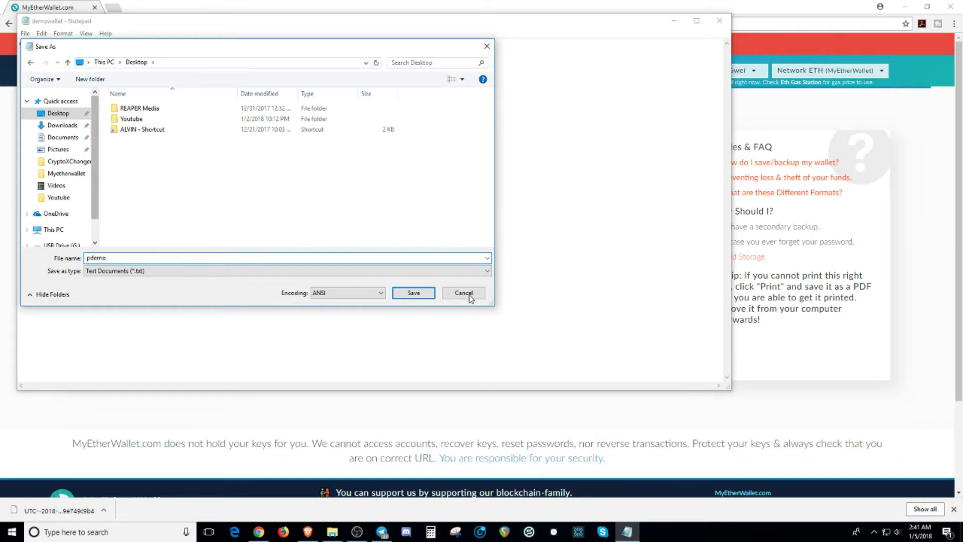
left_click(424, 297)
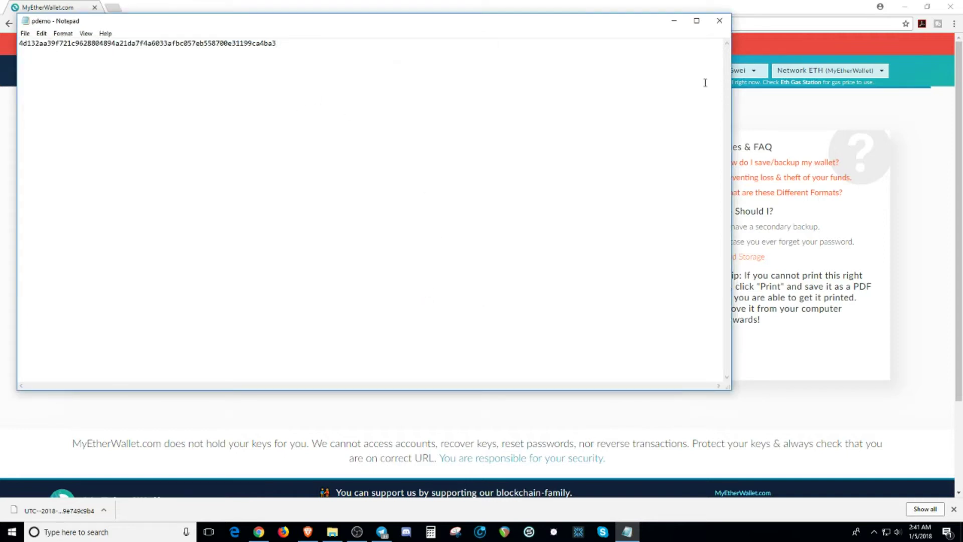
left_click(723, 22)
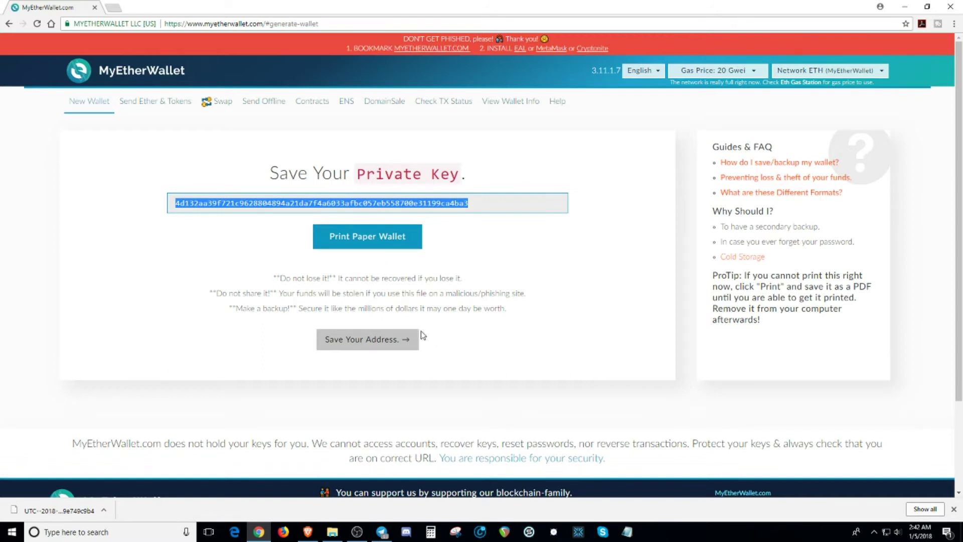
Step: Proceed past Save Your Address and choose Keystore / JSON File as the unlock method
left_click(362, 339)
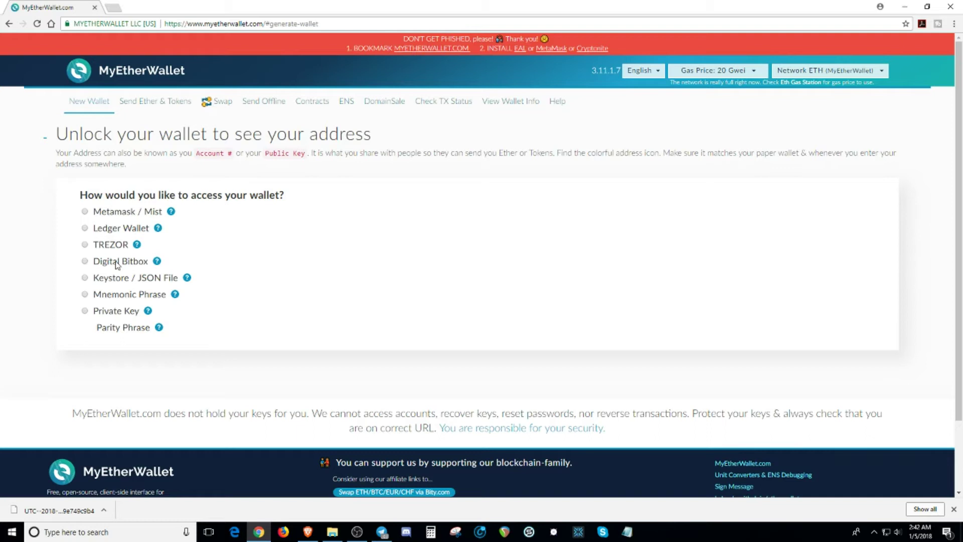
left_click(84, 278)
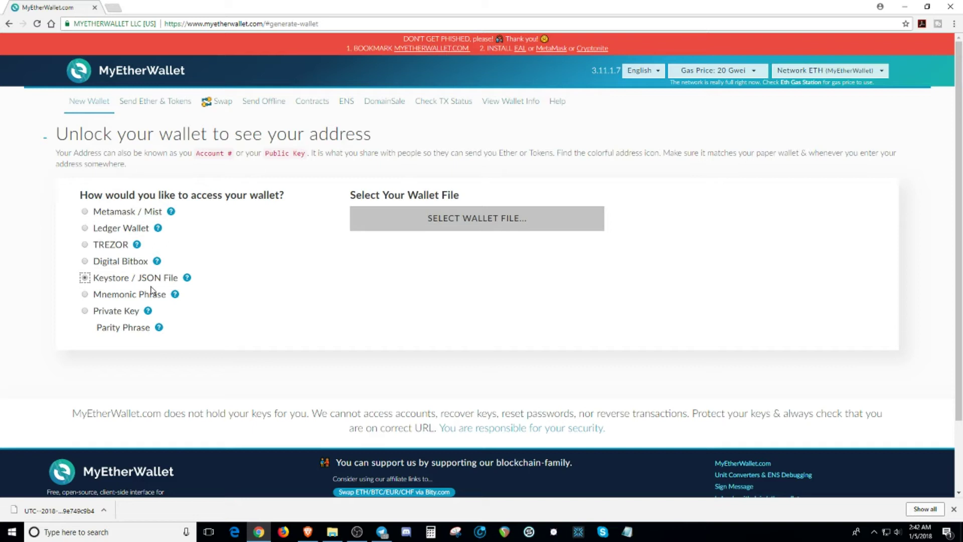
Step: Browse to the Downloads folder and load the UTC keystore file as the wallet file
left_click(484, 220)
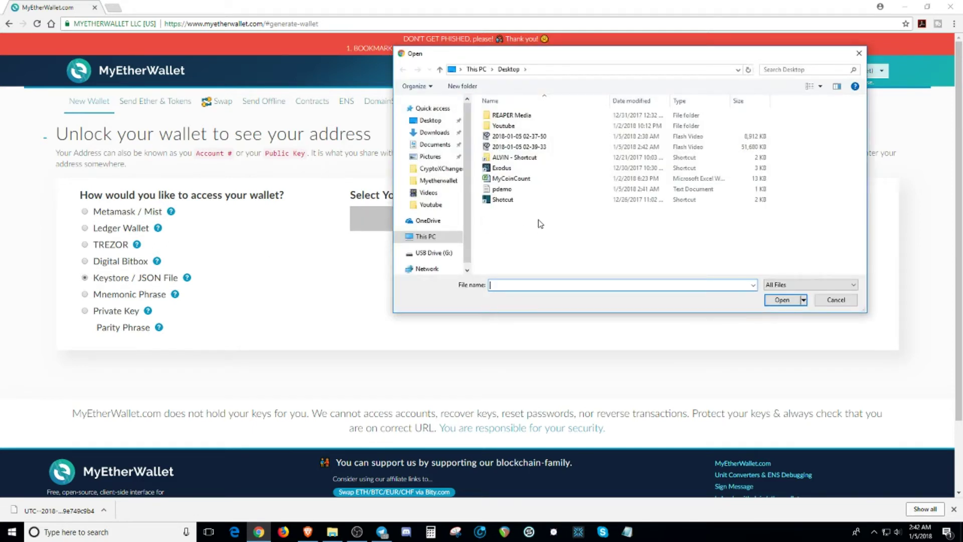
scroll(466, 186, "down", 1)
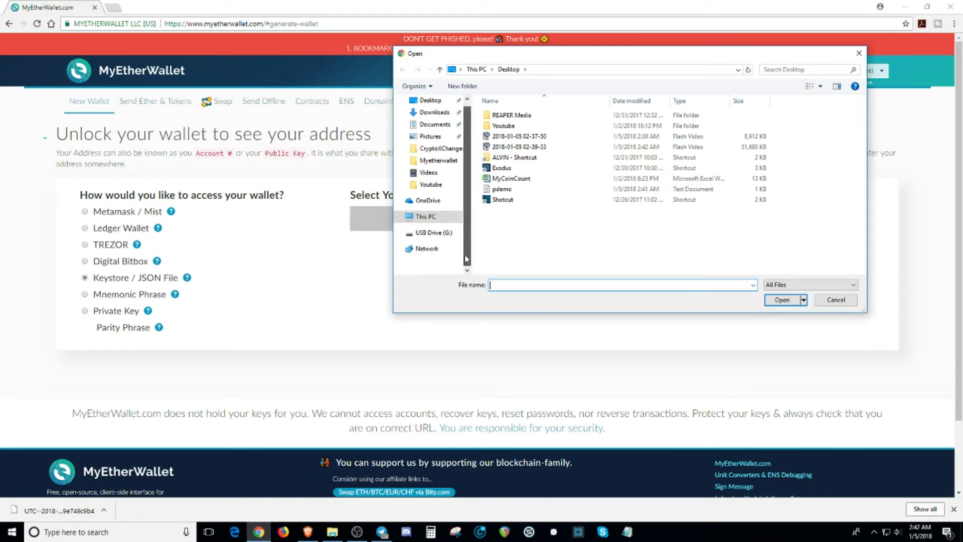
scroll(467, 186, "up", 1)
left_click(435, 132)
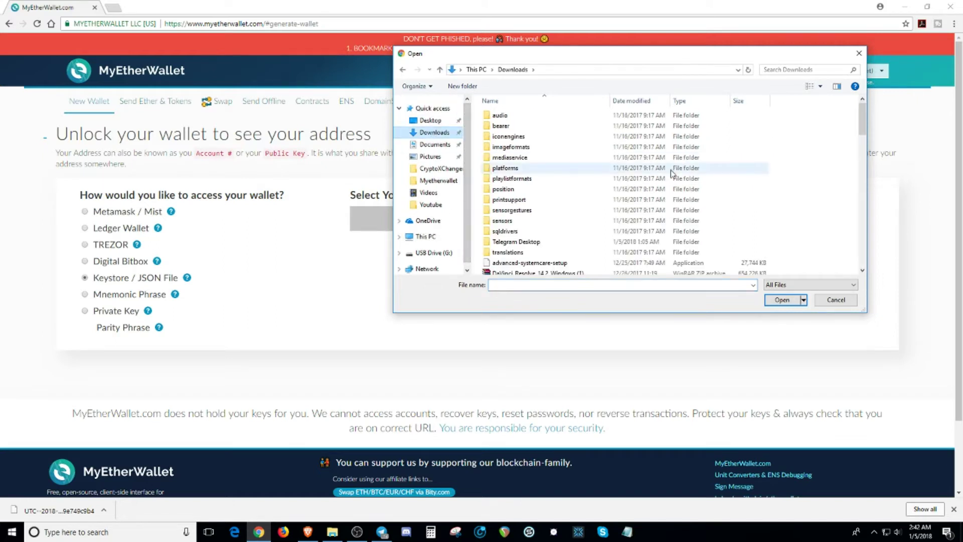
scroll(588, 215, "down", 5)
scroll(588, 215, "down", 10)
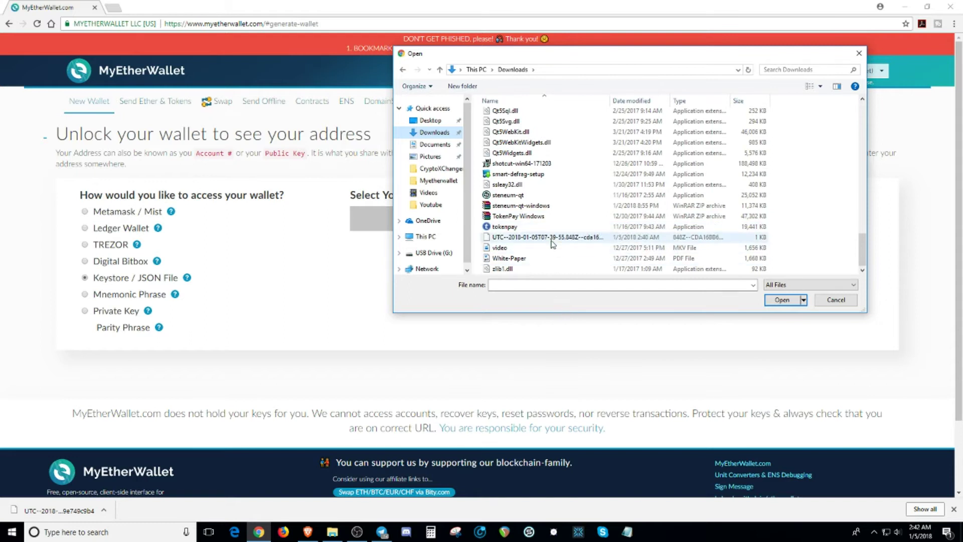
double_click(536, 238)
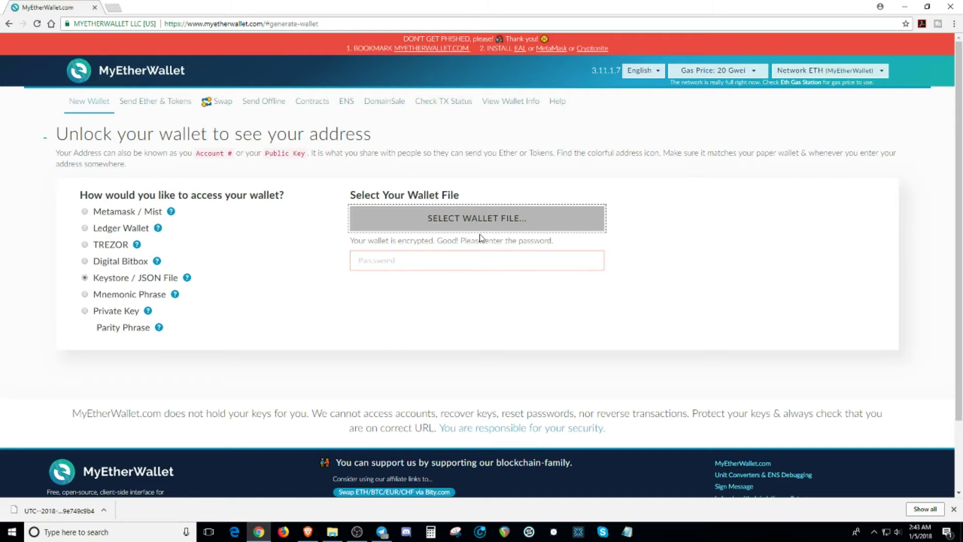
Step: Enter the wallet password, unlock it, and review the wallet address and 0 ETH balance
left_click(456, 264)
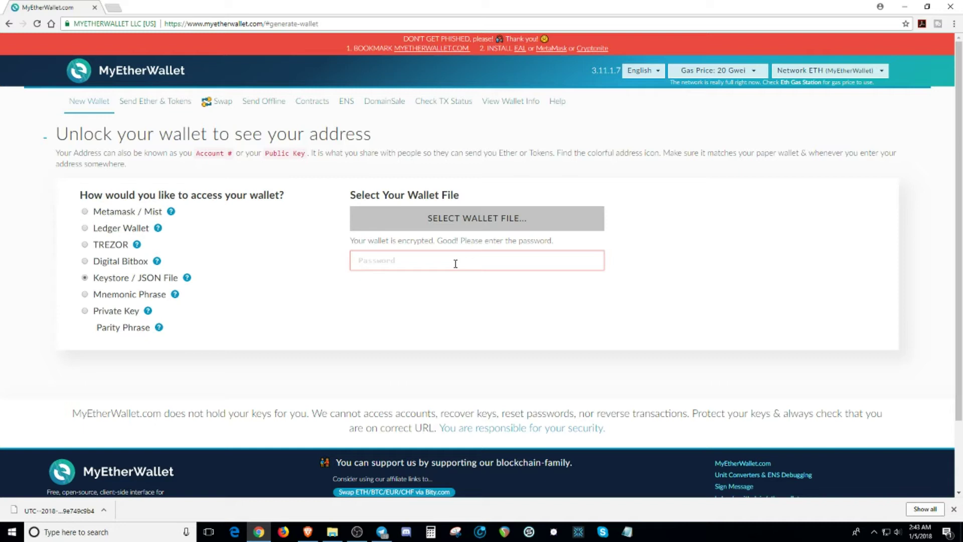
type("••••••")
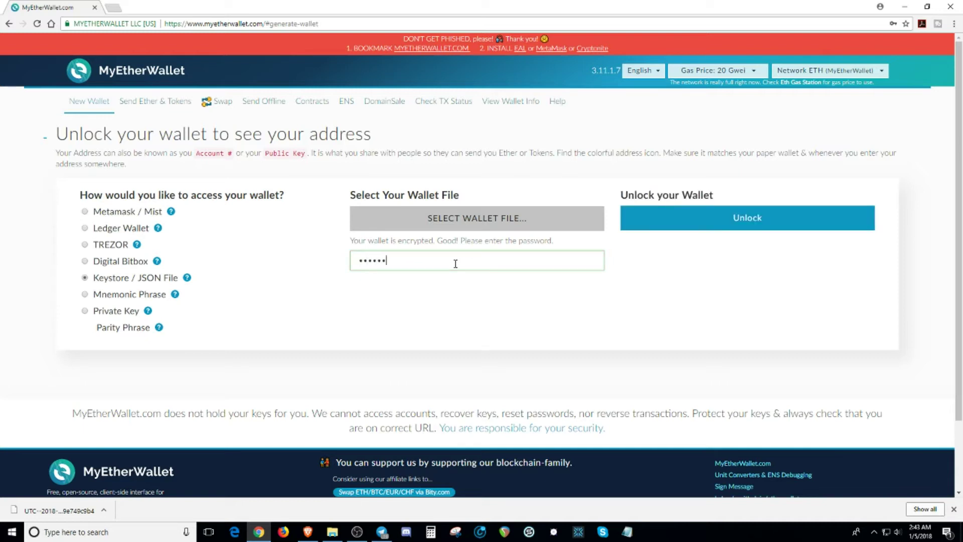
type("•••")
left_click(771, 223)
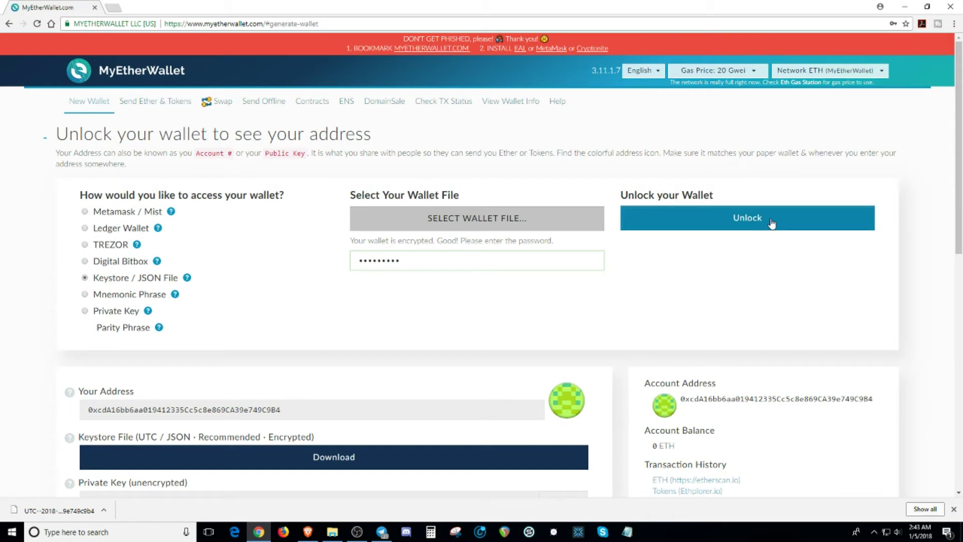
scroll(470, 315, "down", 6)
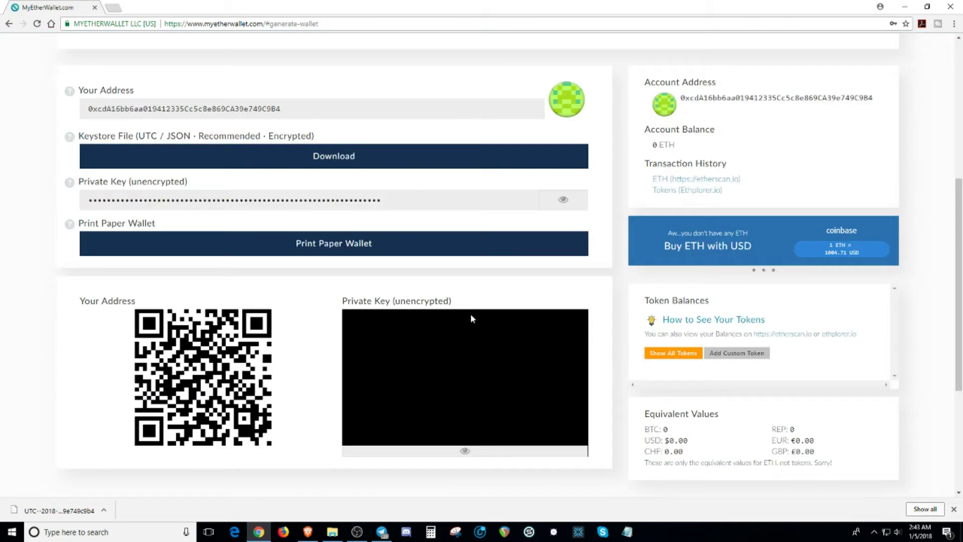
scroll(382, 290, "up", 5)
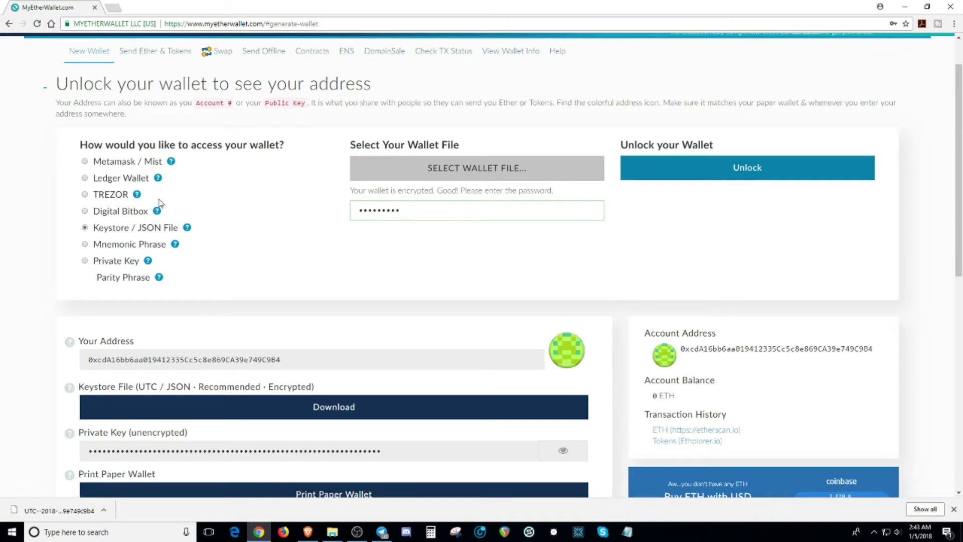
scroll(160, 203, "up", 1)
Step: Go to Send Ether & Tokens and pick Private Key as the wallet access method
left_click(150, 102)
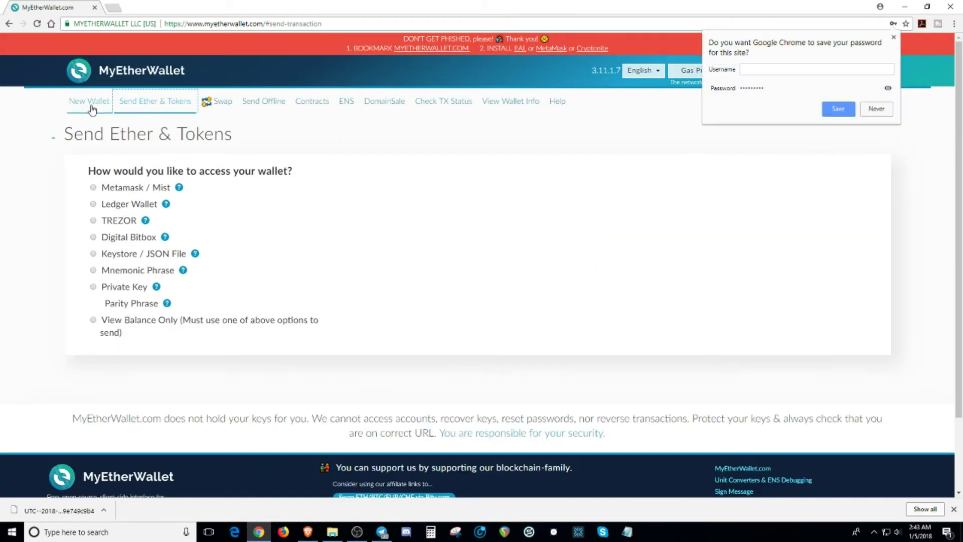
left_click(317, 202)
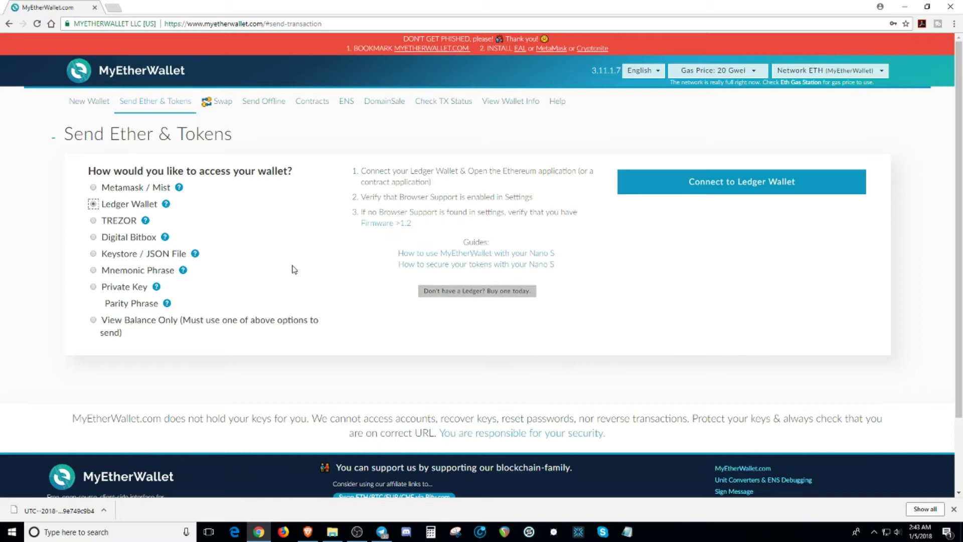
left_click(97, 290)
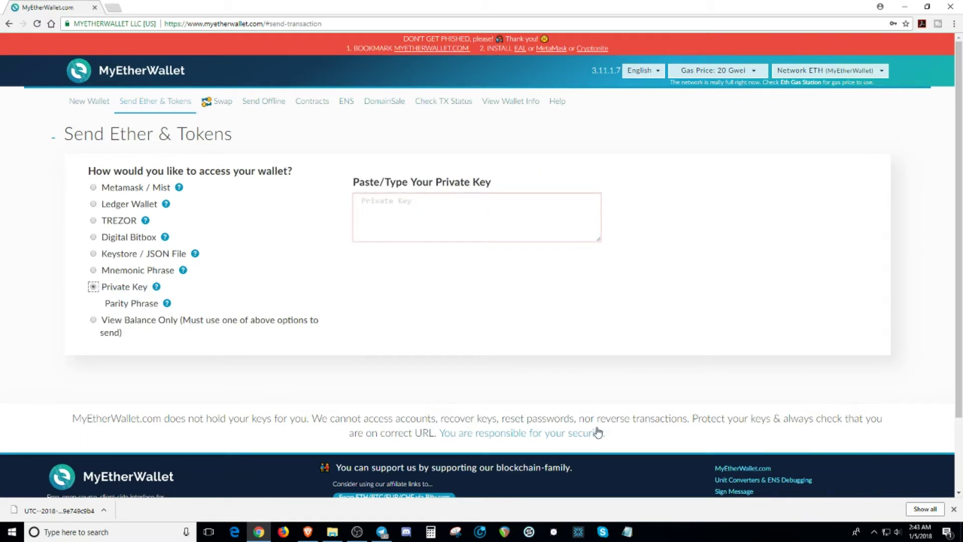
Step: Open the pdemo key file from the desktop in Notepad, then bring MyEtherWallet back to the front
left_click(904, 10)
left_click(55, 74)
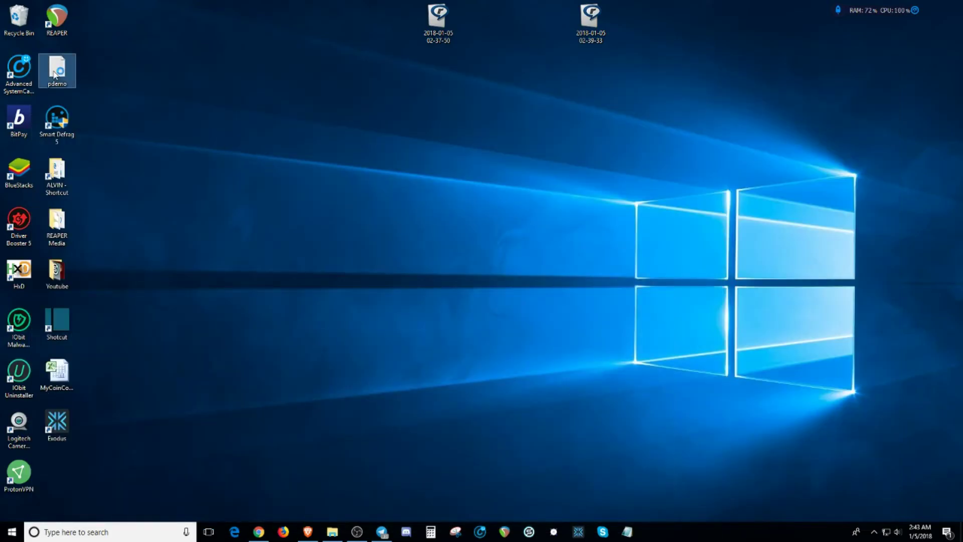
double_click(55, 74)
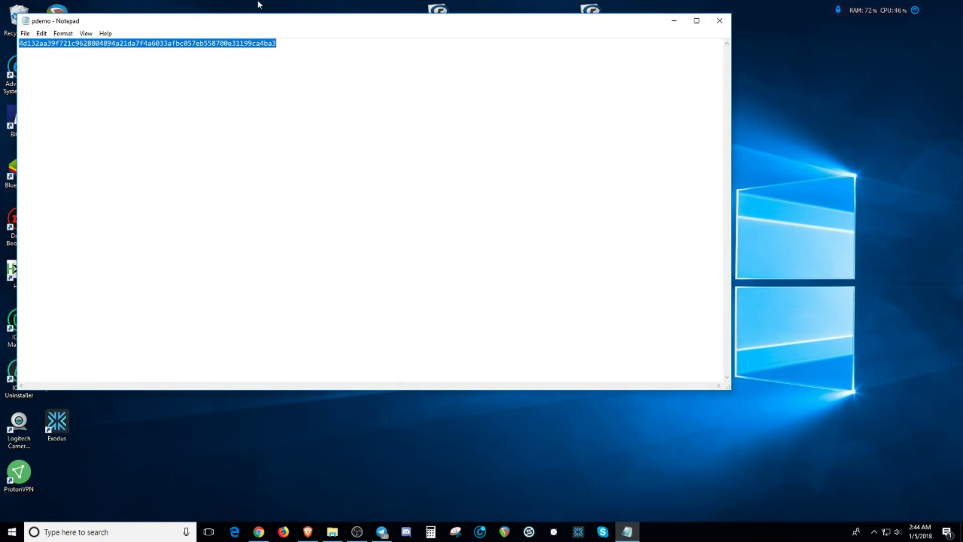
mouse_move(303, 537)
left_click(259, 532)
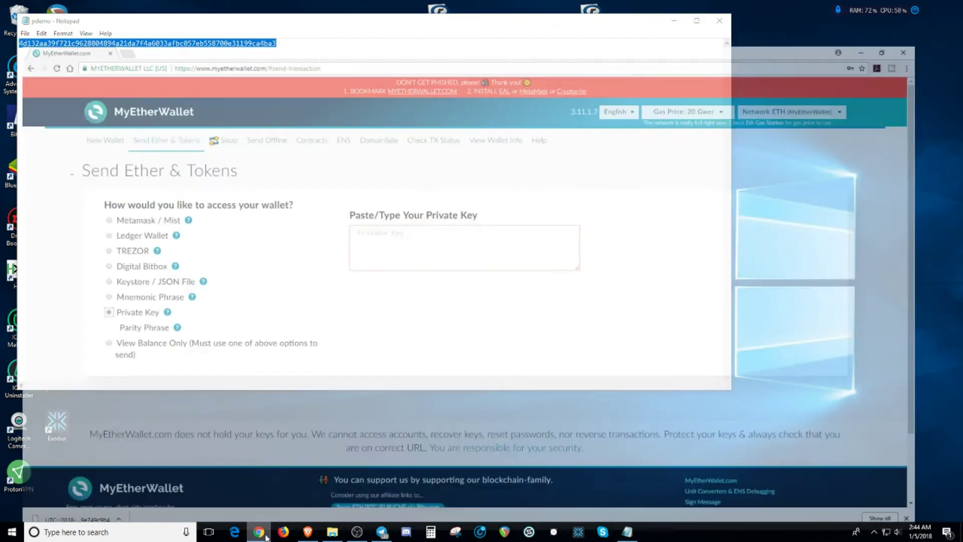
Step: Paste the saved private key into the Private Key box and unlock the wallet, showing 0 ETH
left_click(415, 225)
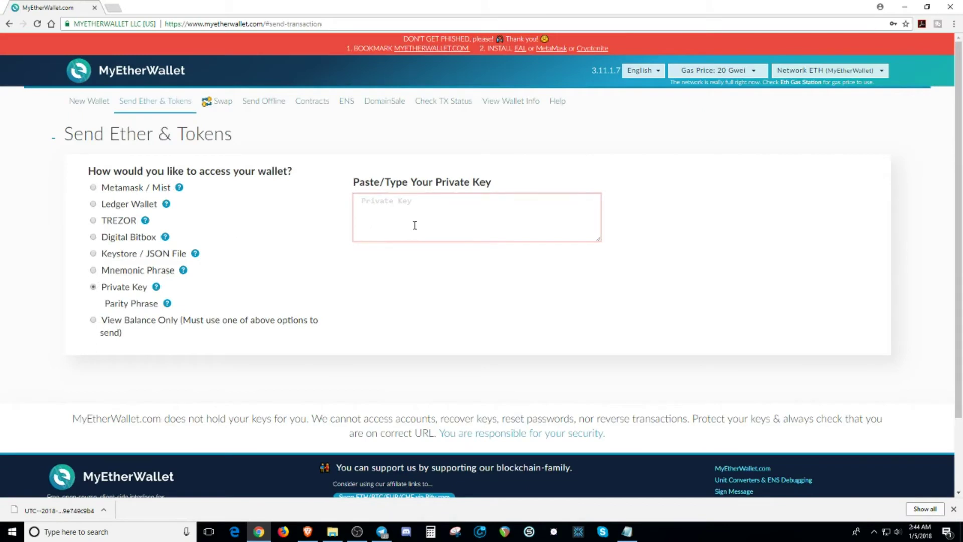
key("ctrl+v")
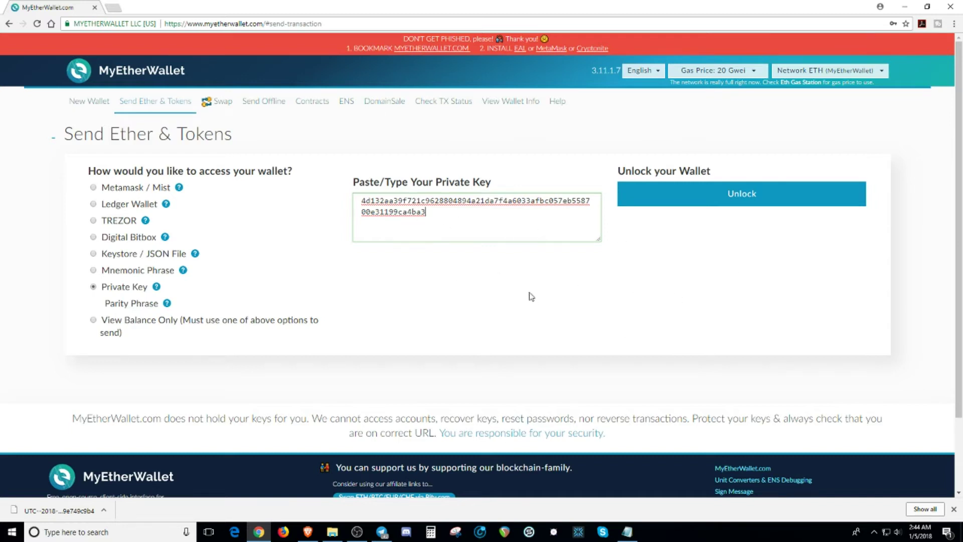
left_click(752, 195)
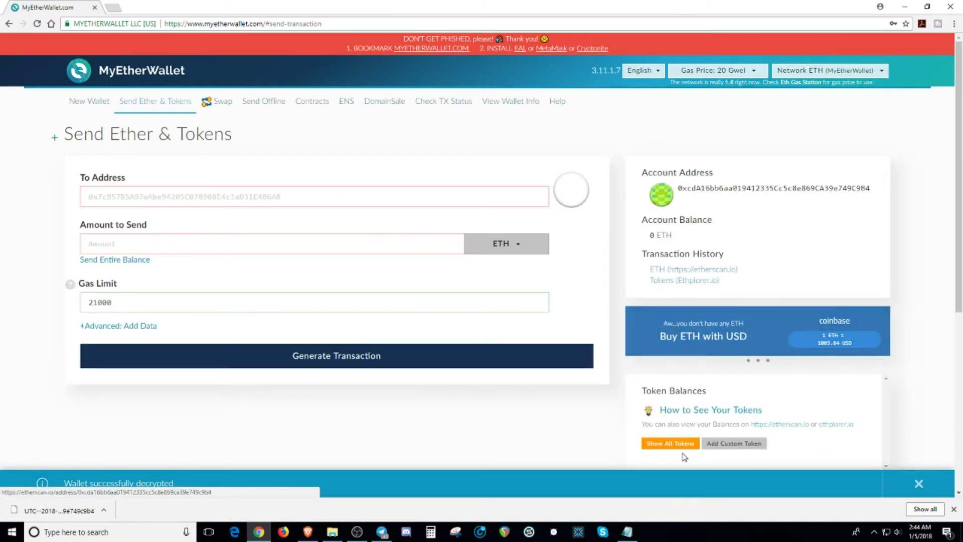
scroll(633, 381, "down", 2)
scroll(634, 381, "up", 2)
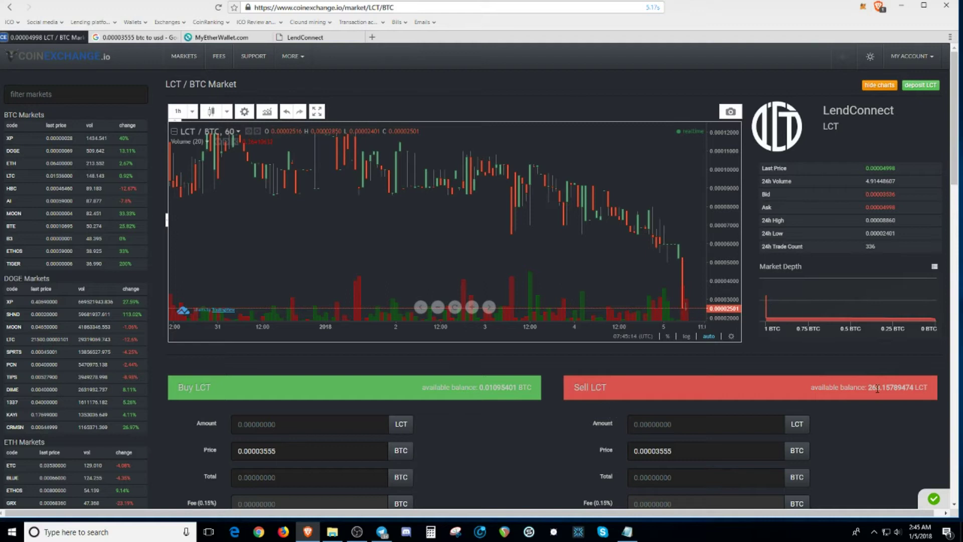
Step: Fill the order price fields with the lowest Sell Orders price, 0.00004998 BTC
scroll(875, 389, "down", 1)
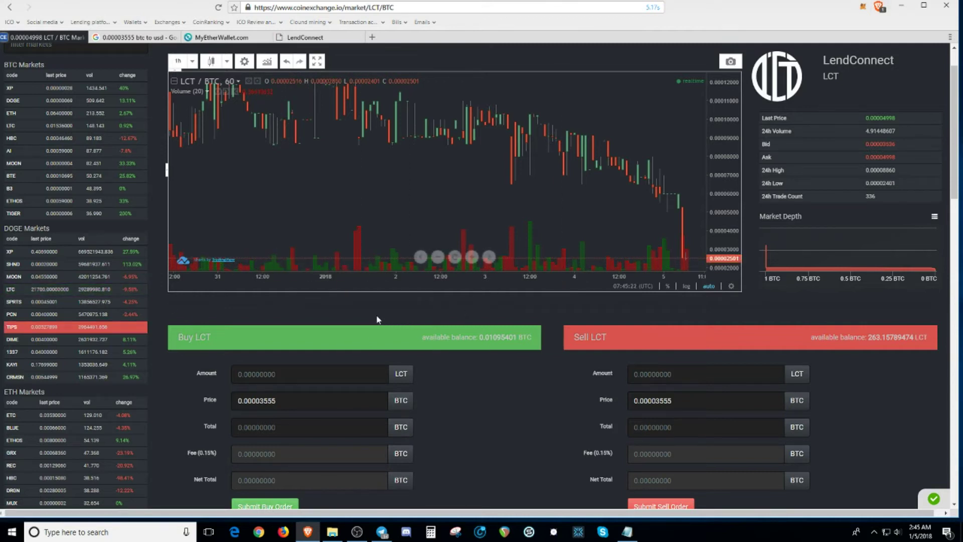
scroll(480, 364, "down", 3)
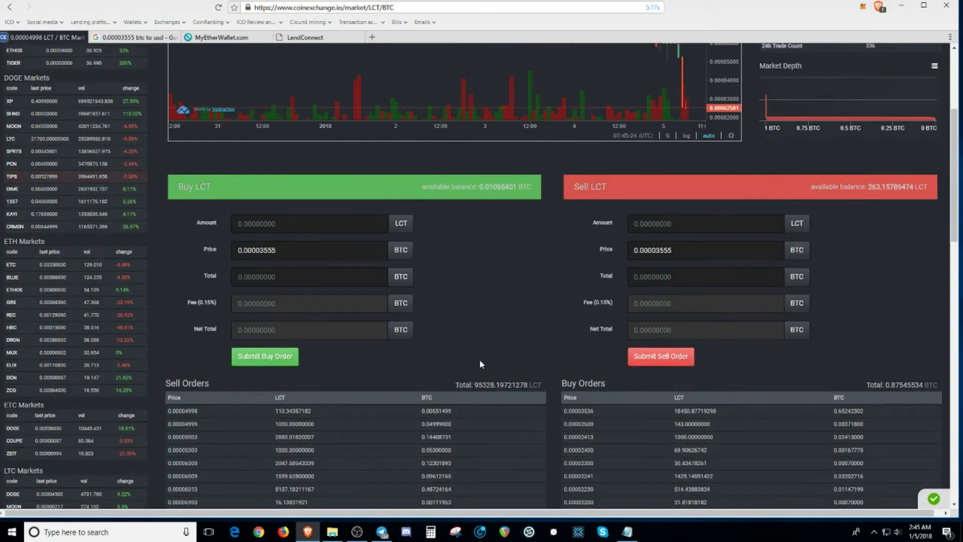
scroll(479, 359, "down", 2)
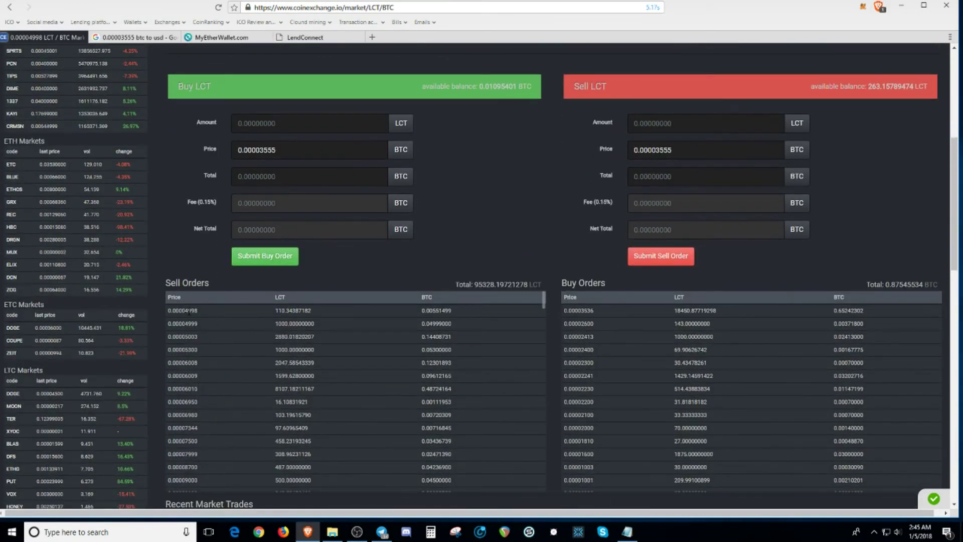
double_click(189, 311)
key("ctrl+c")
Step: In the Google converter, enter 0.00004998 Bitcoin to get 0.75 US Dollar
left_click(142, 39)
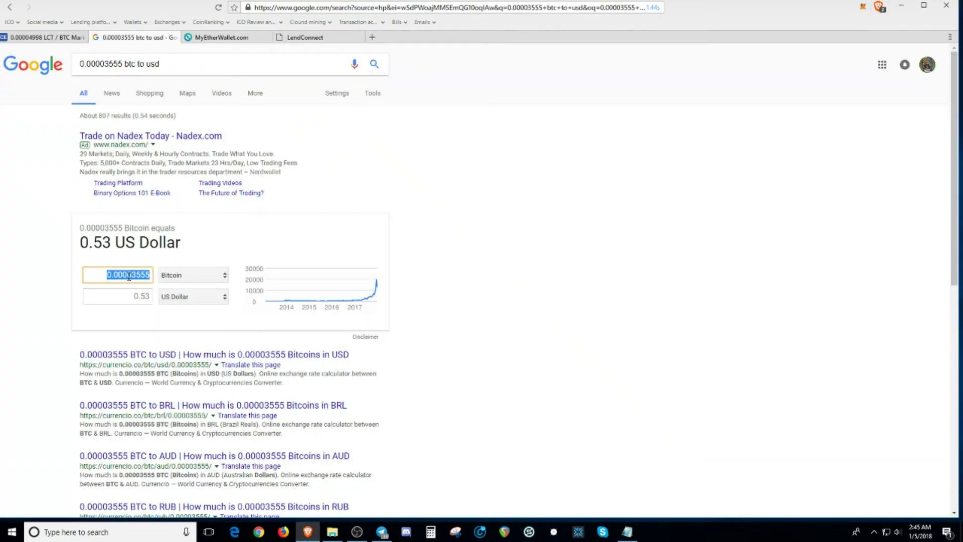
key("ctrl+v")
left_click(120, 303)
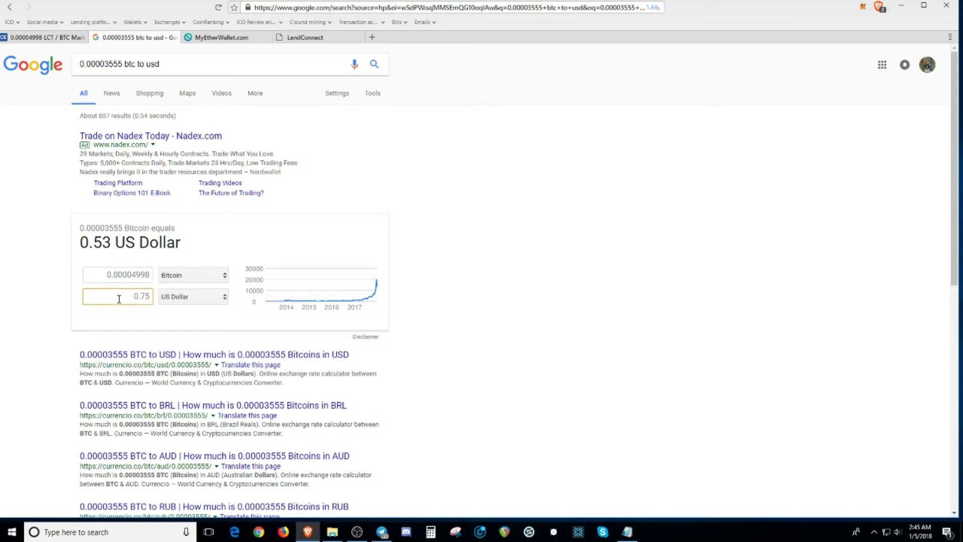
Step: Return to the CoinExchange LCT/BTC market and scroll down through its recent trades
left_click(254, 37)
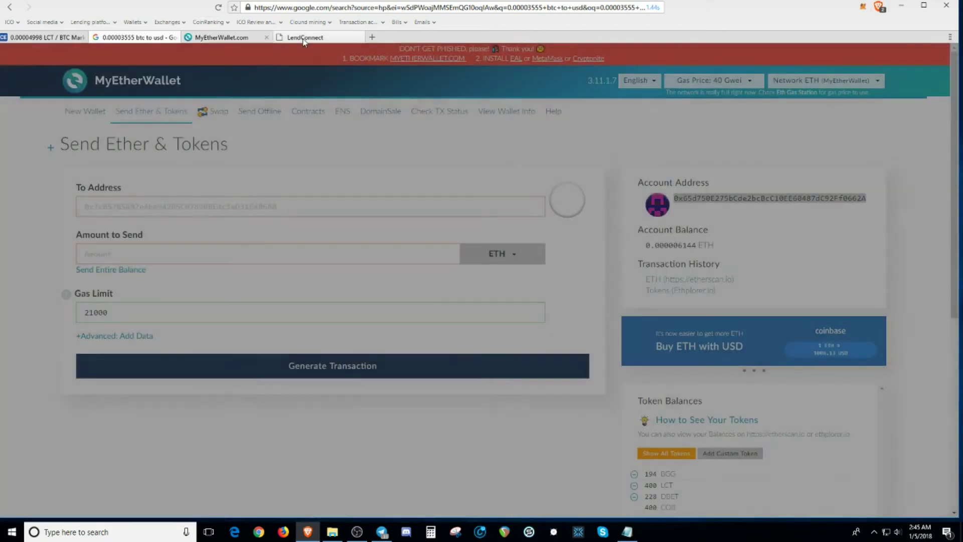
left_click(304, 39)
left_click(47, 37)
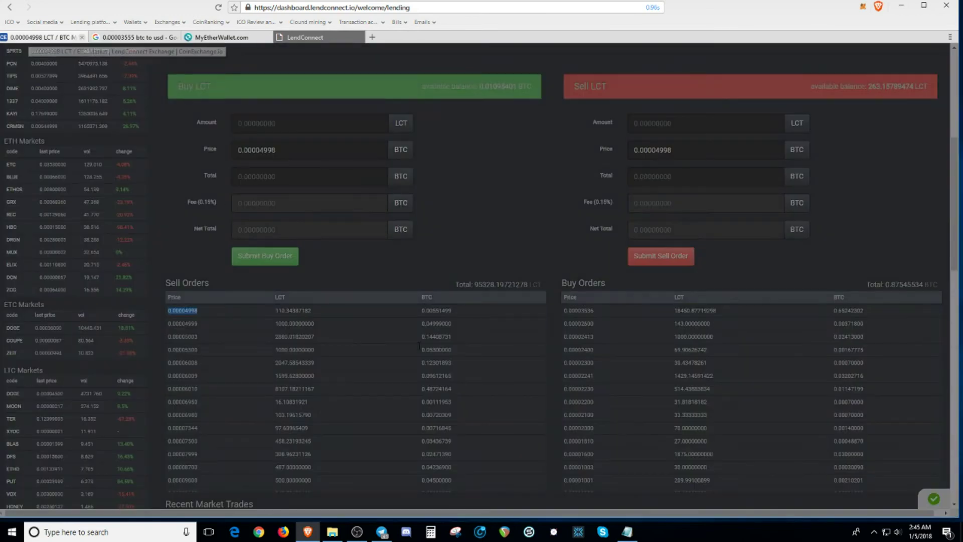
left_click_drag(952, 141, 951, 274)
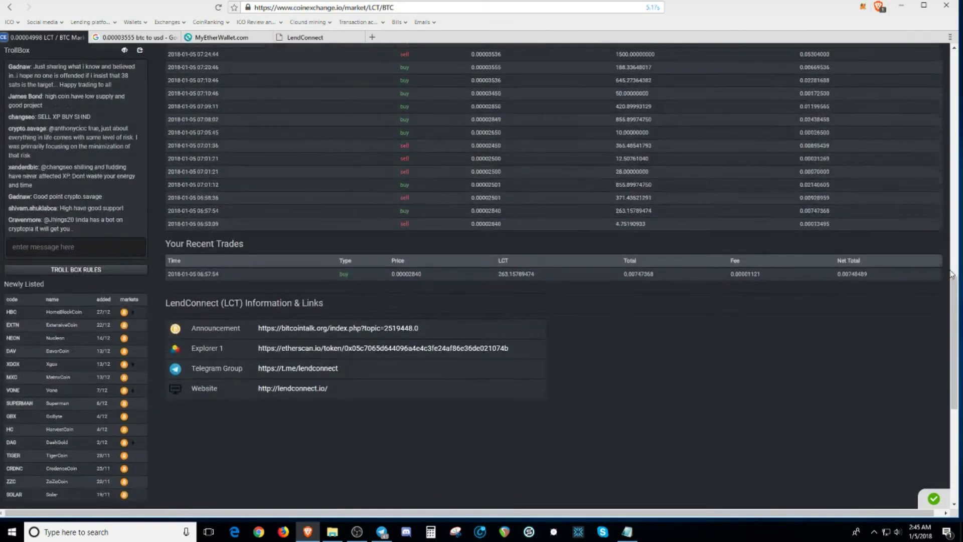
scroll(590, 276, "down", 5)
Step: Scroll back up the LCT order books and bring up the LendConnect Telegram channel
scroll(505, 245, "up", 4)
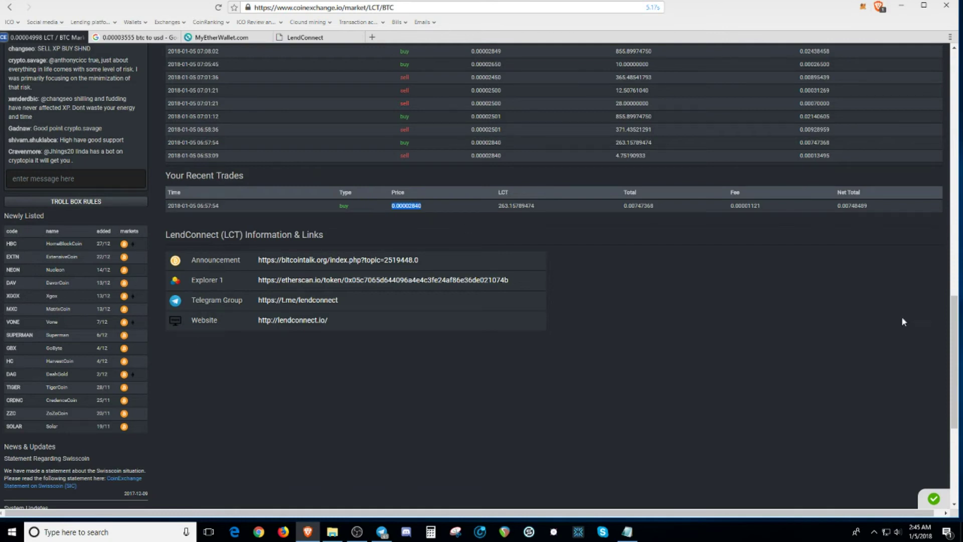
scroll(565, 226, "up", 8)
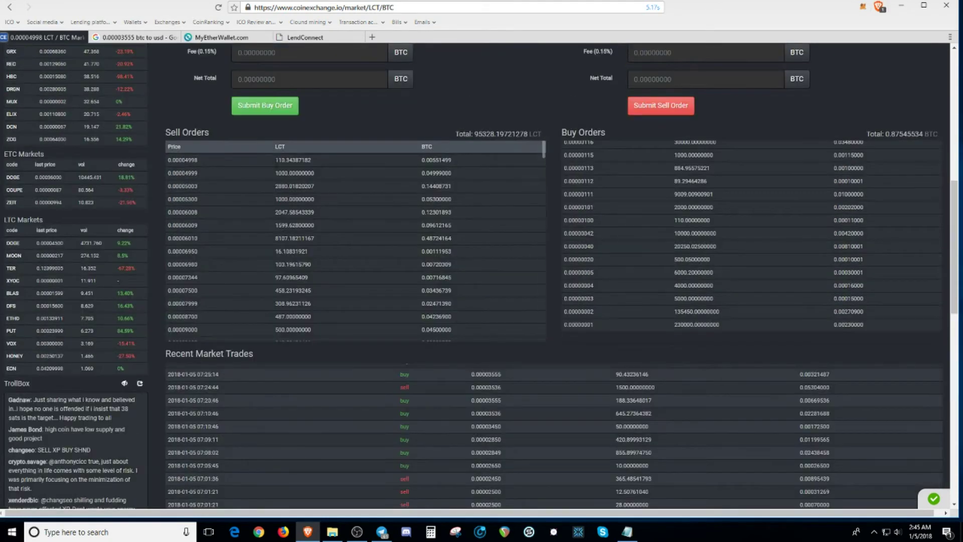
scroll(491, 119, "up", 2)
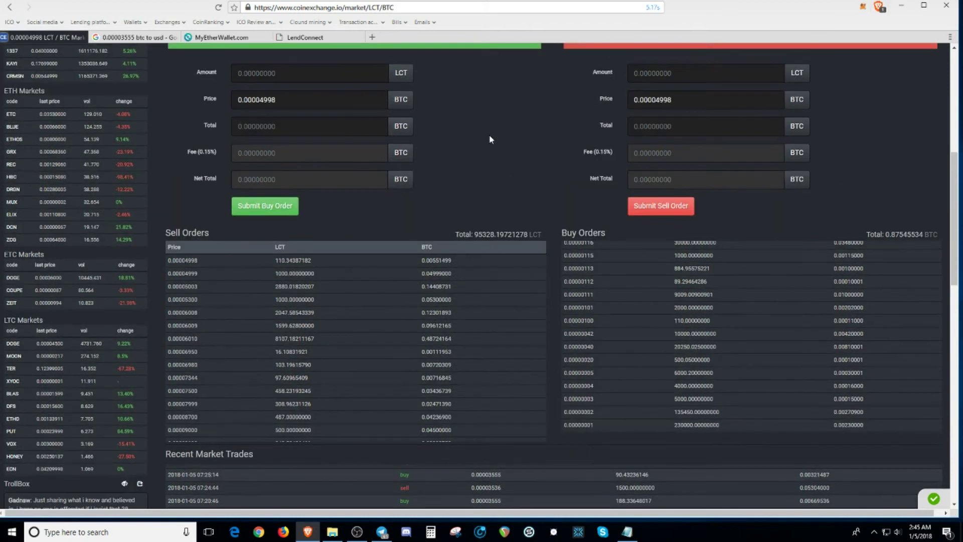
scroll(493, 165, "up", 1)
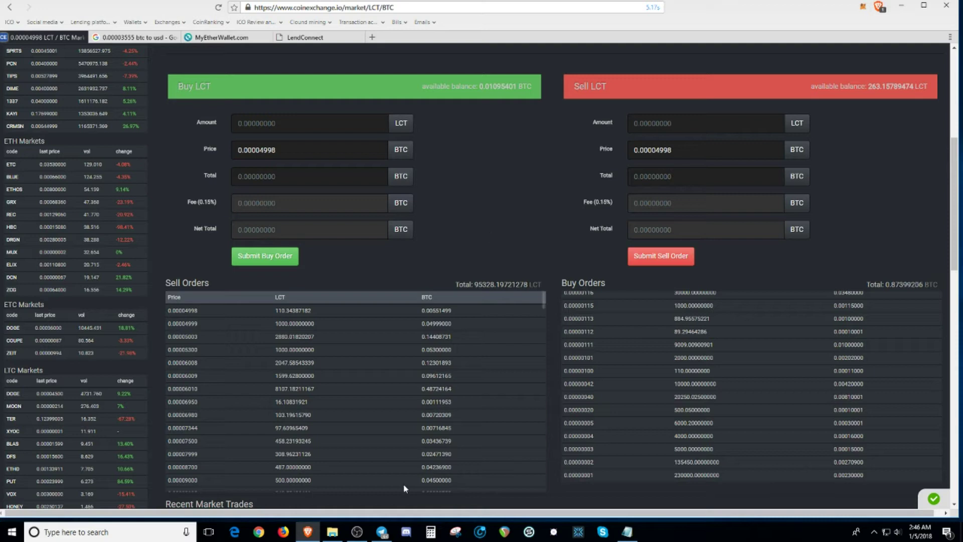
left_click(382, 532)
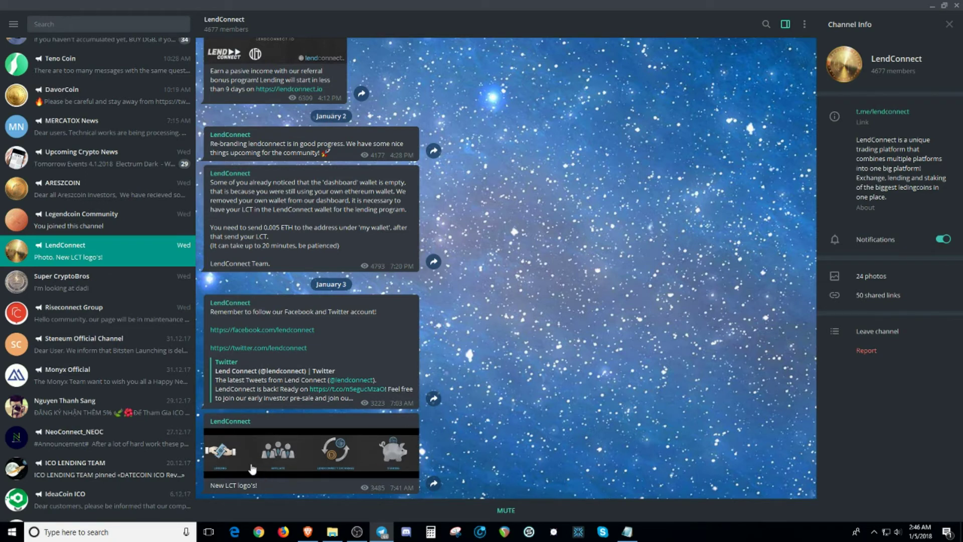
Step: View and close the December 29 re-branding photo, then return to CoinExchange's LCT/BTC market
scroll(604, 369, "up", 5)
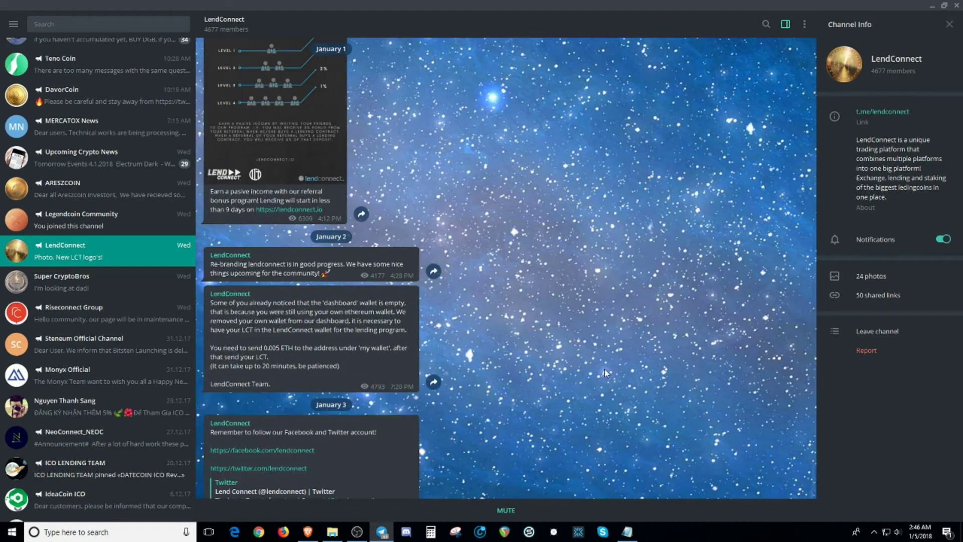
scroll(604, 374, "up", 15)
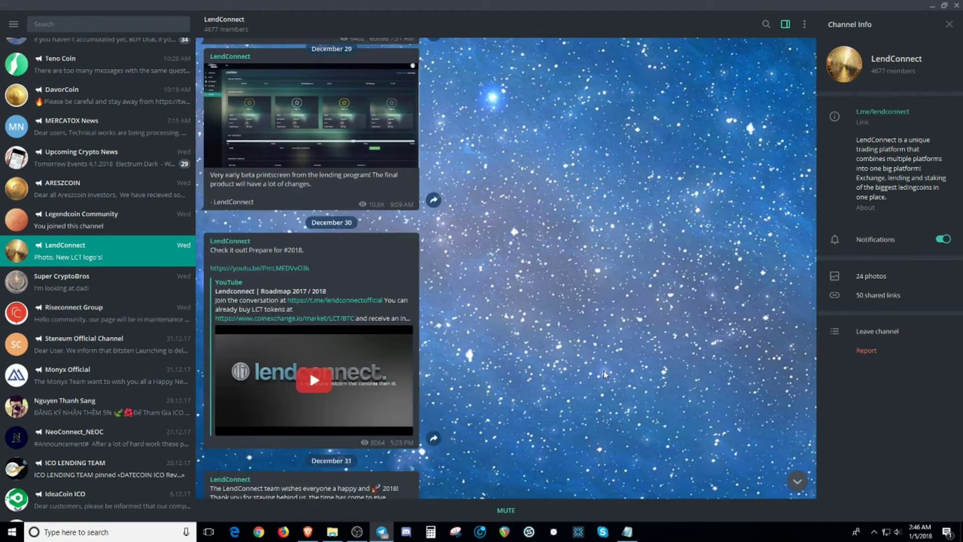
left_click(329, 260)
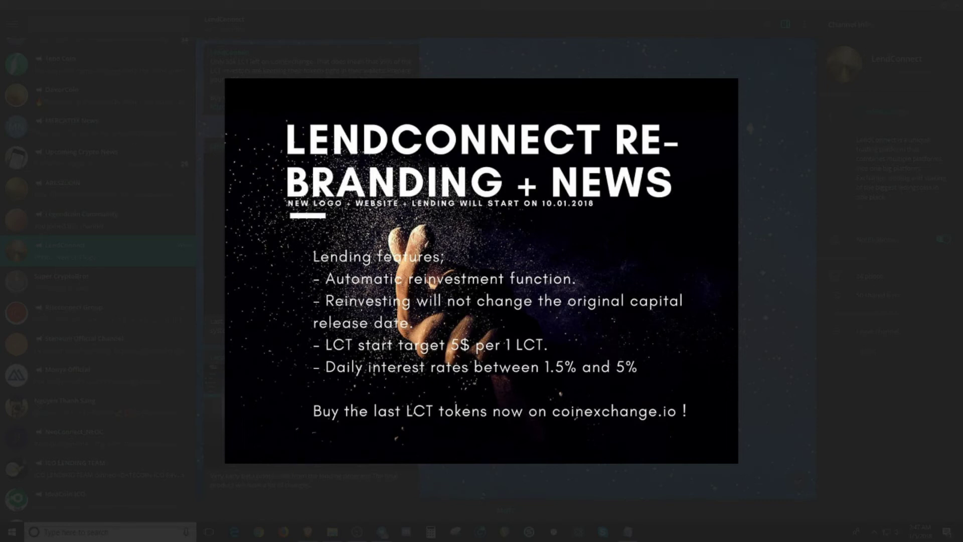
left_click(563, 330)
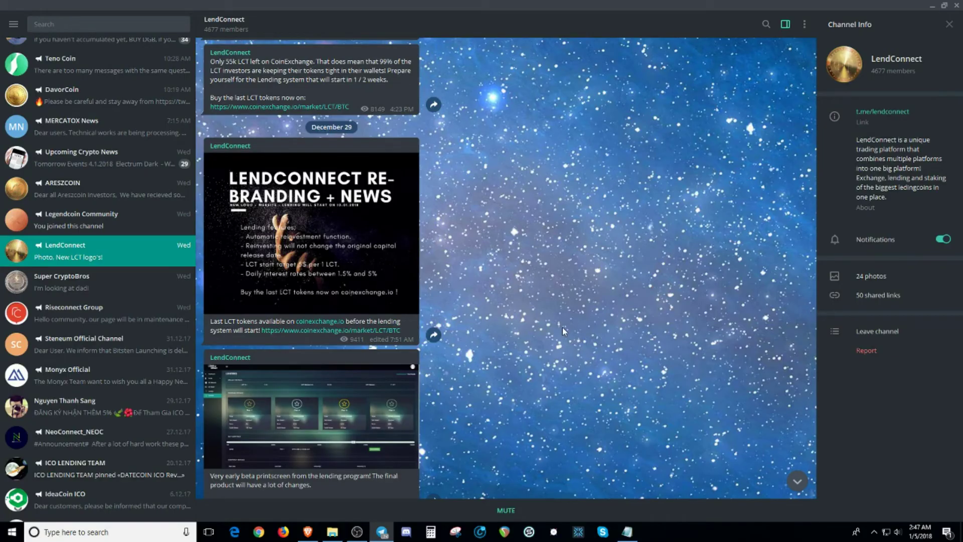
left_click(308, 531)
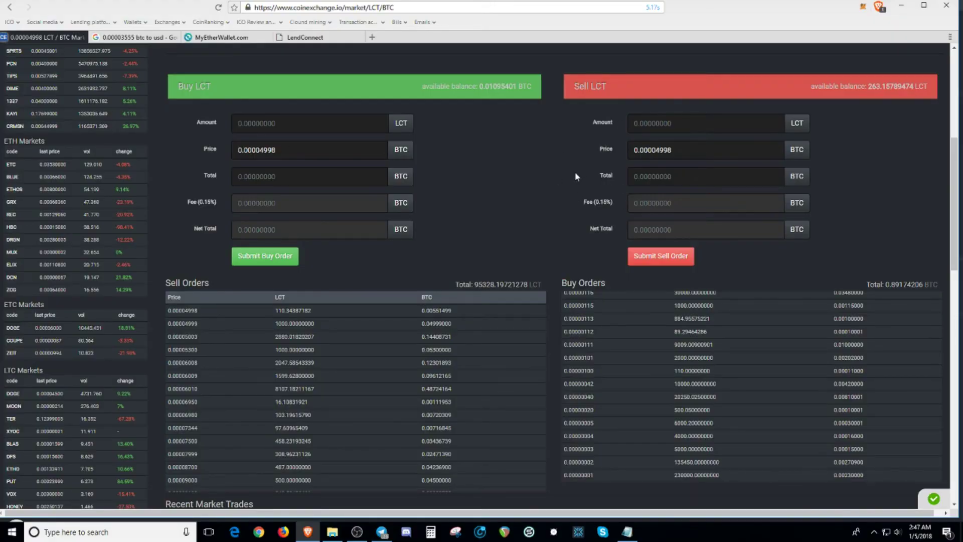
Step: Go to CoinExchange Account Balances and choose Withdraw LCT from the LCT row's Actions
scroll(575, 172, "up", 6)
left_click(912, 56)
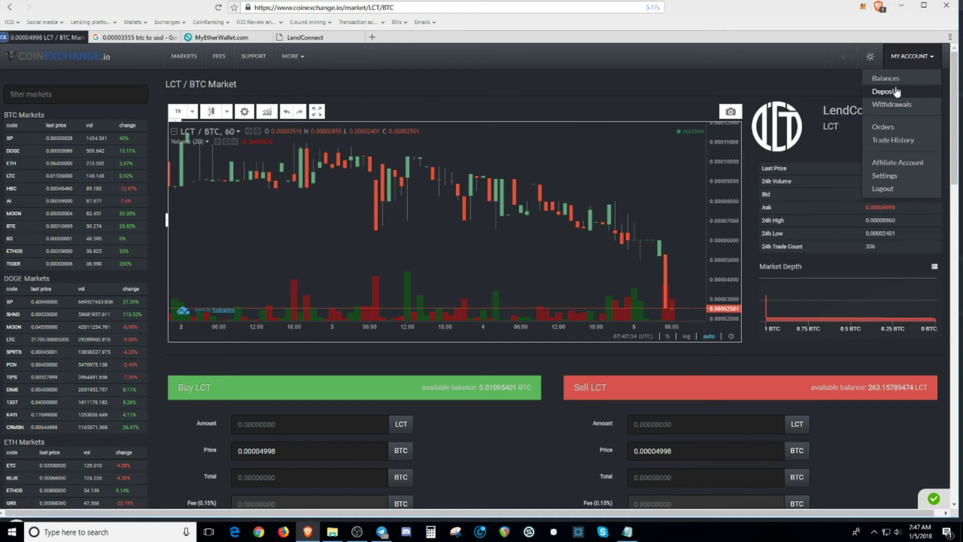
left_click(896, 104)
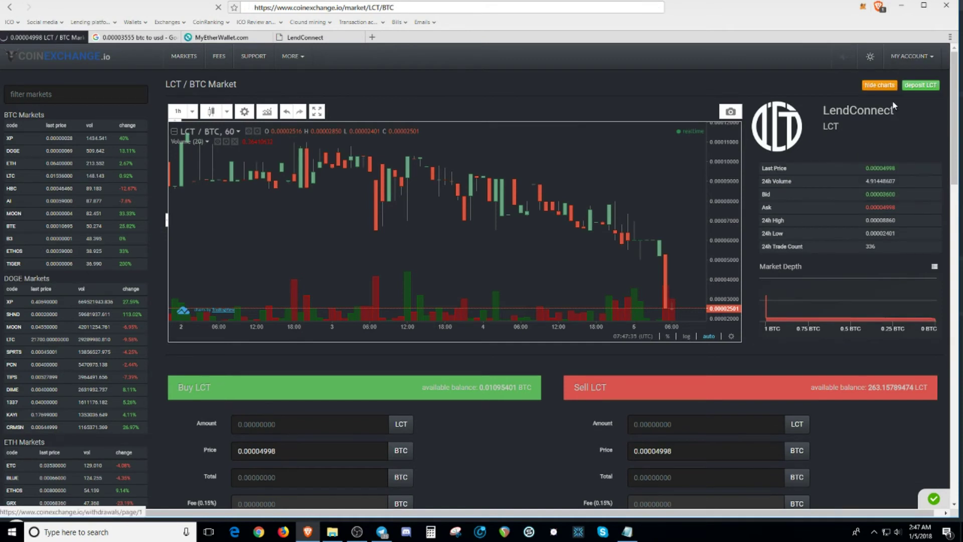
left_click(900, 56)
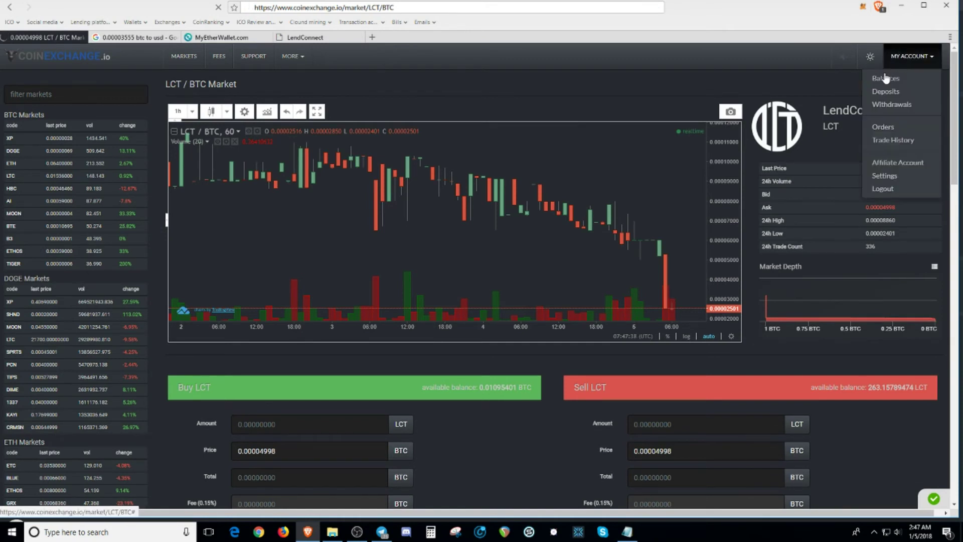
left_click(886, 77)
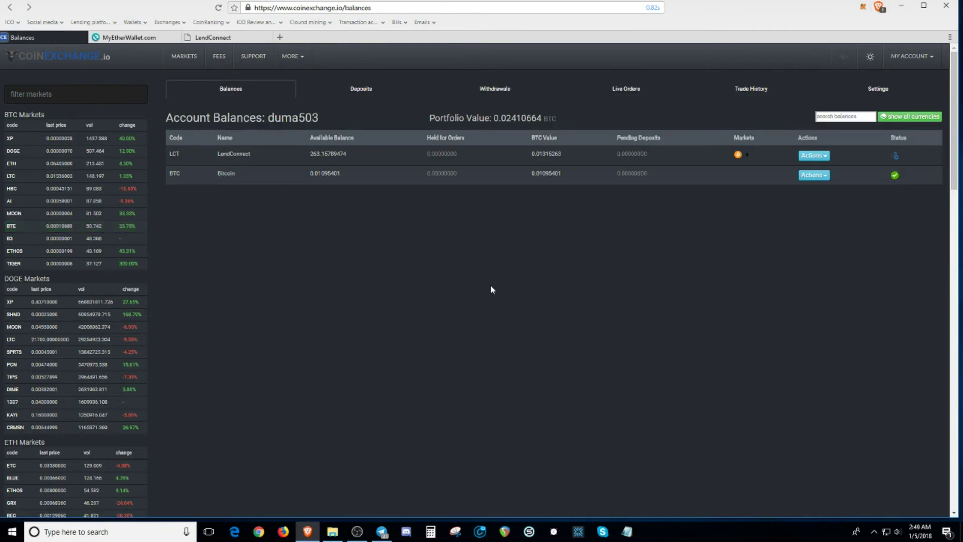
left_click(814, 155)
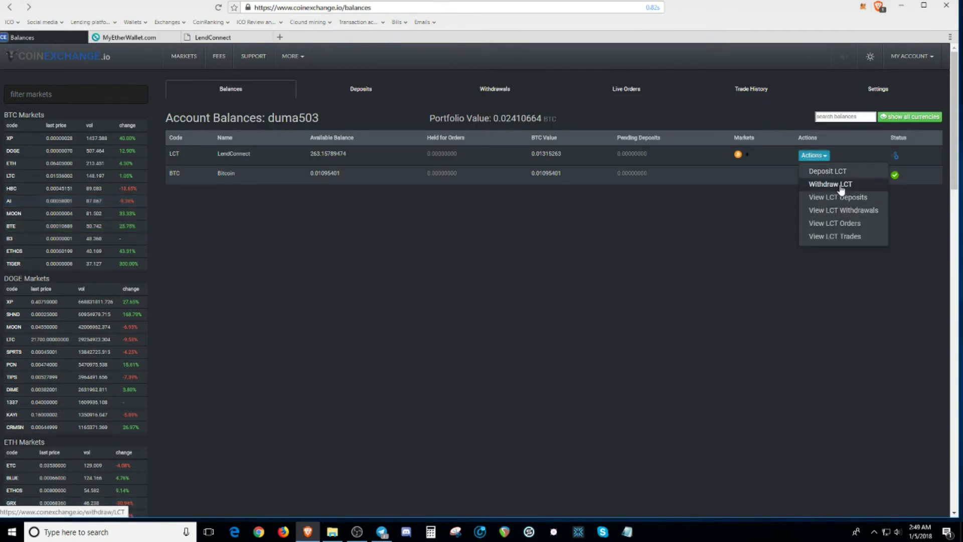
left_click(841, 190)
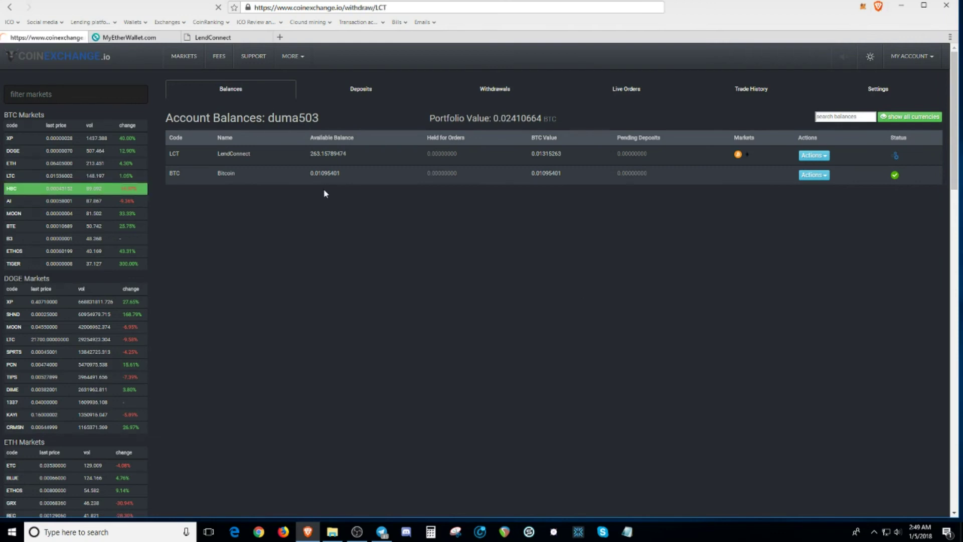
Step: Fill in the full 263.15789474 LCT balance and paste the MyEtherWallet address as destination
left_click(331, 161)
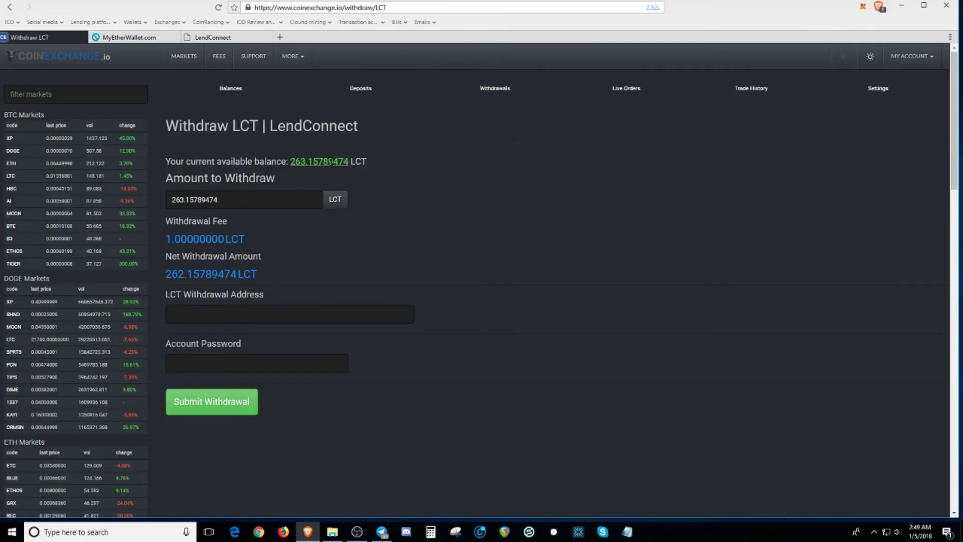
left_click(292, 312)
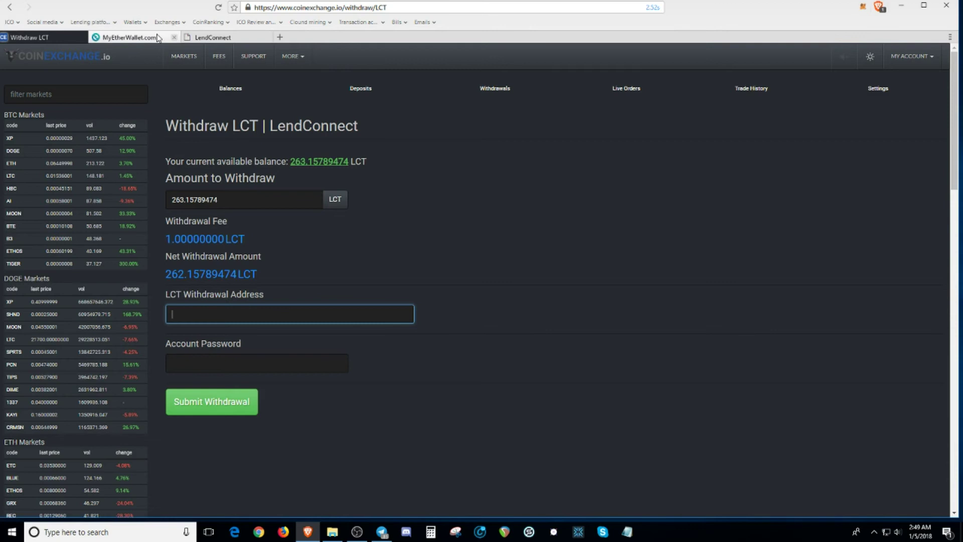
left_click(123, 37)
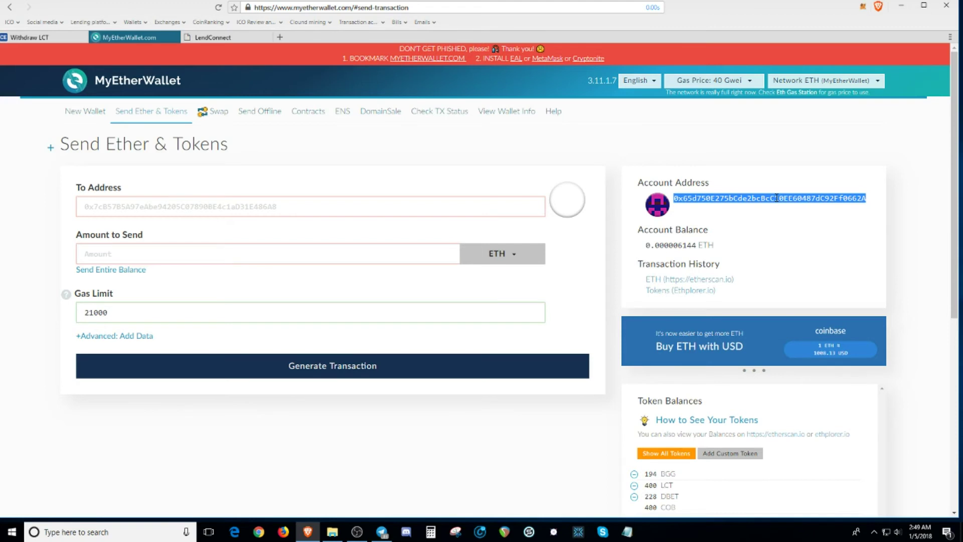
left_click(55, 38)
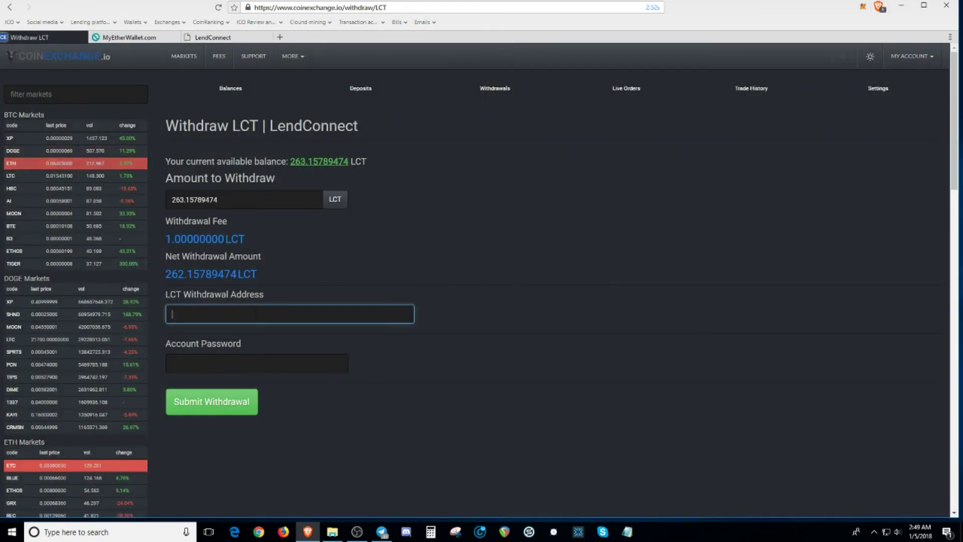
type("0x65d750E275bCde2bcBcC10EE60487dC92Ff0662A")
Step: Enter the account password and submit the LCT withdrawal
left_click(237, 364)
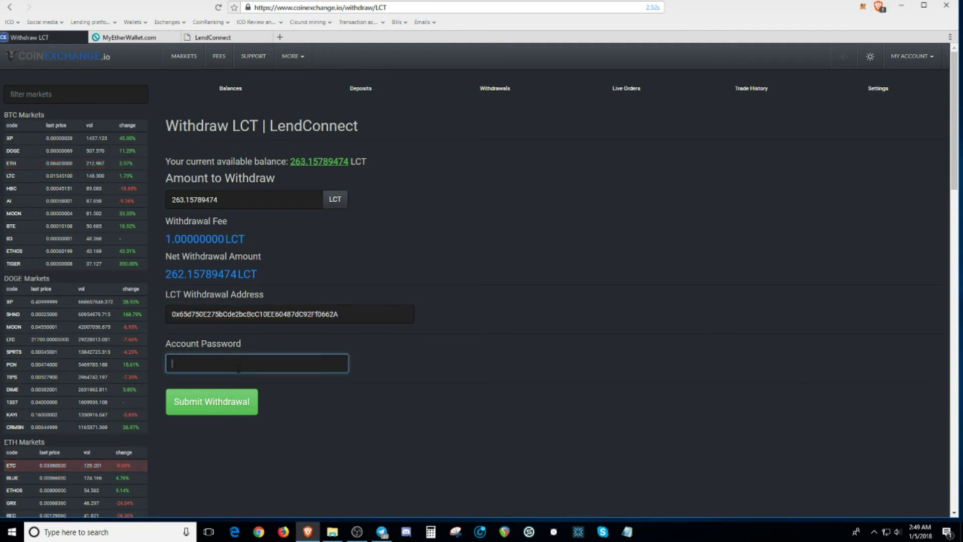
type("•••")
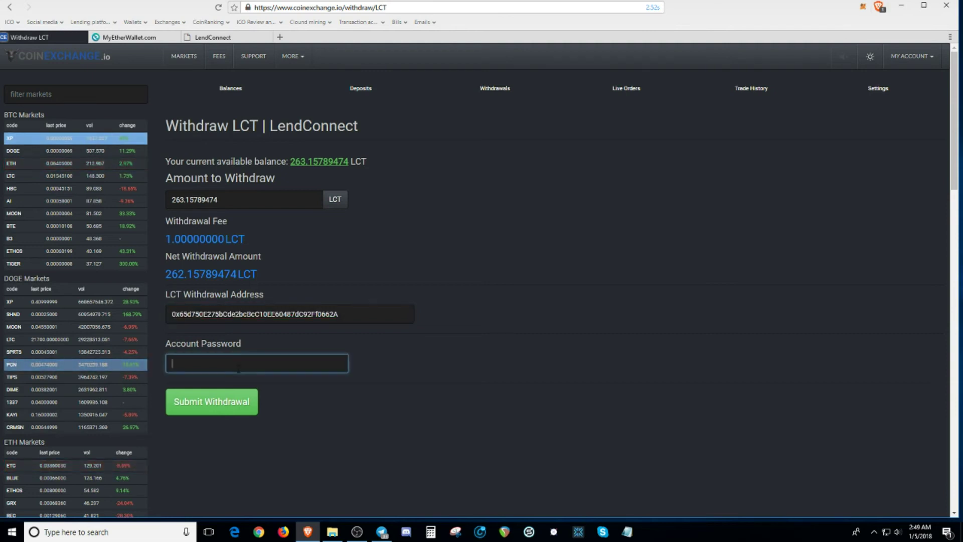
type("••••••••")
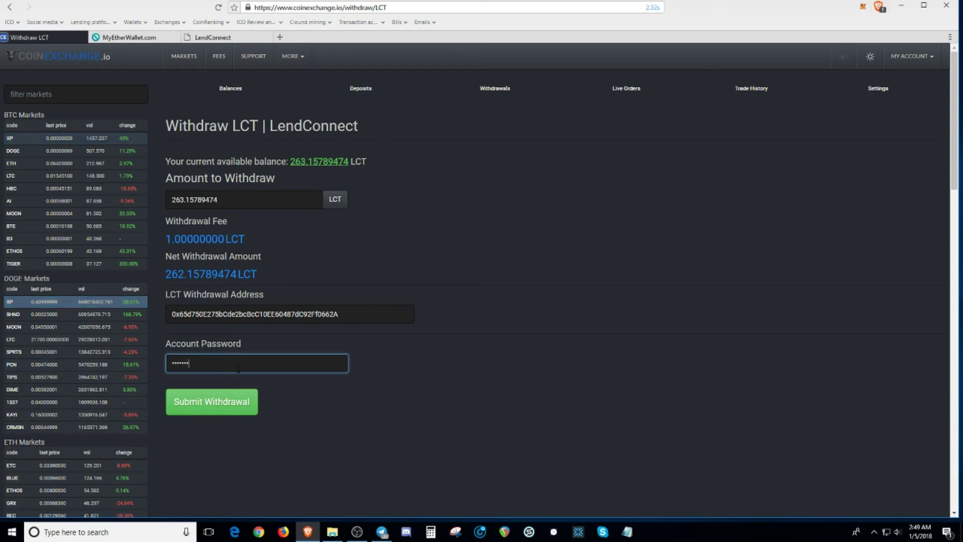
left_click(230, 412)
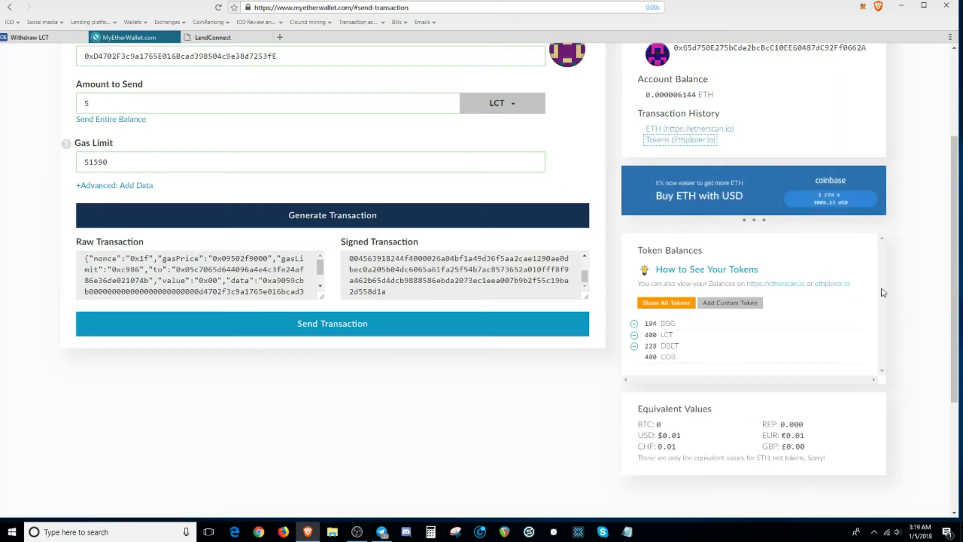
Step: Scroll up the MyEtherWallet Send Ether & Tokens page with LCT selected
scroll(881, 288, "up", 3)
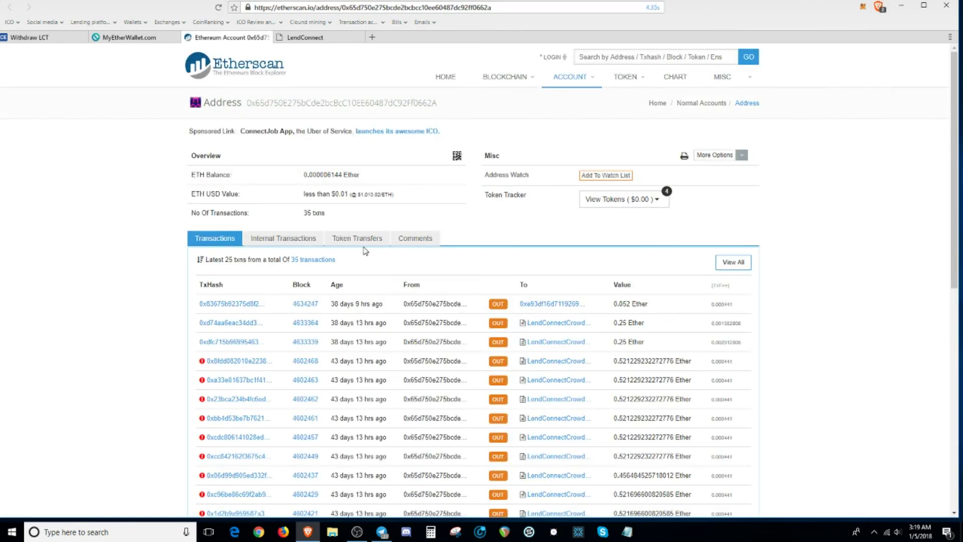
Step: Show the Etherscan Token Transfers list and scroll through the incoming LendConnect transfers
left_click(351, 243)
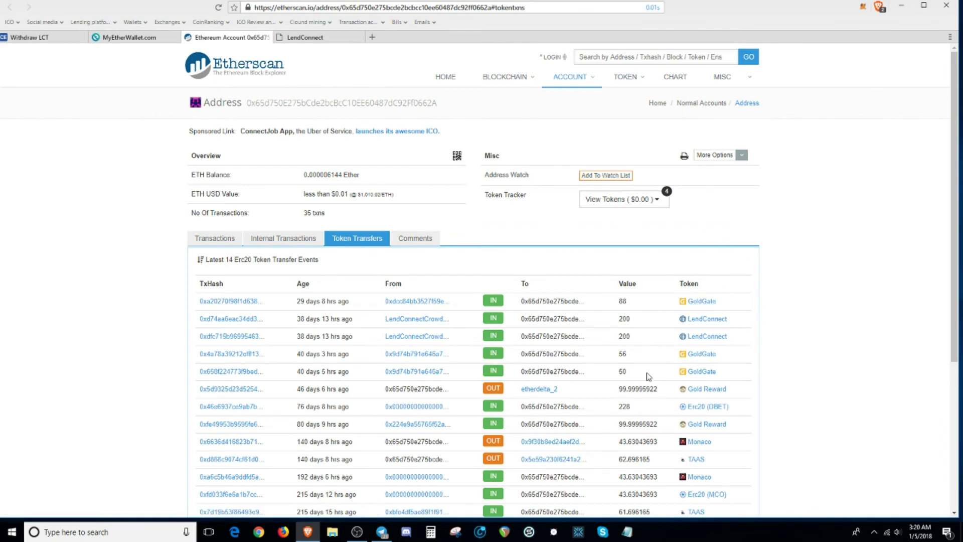
scroll(650, 374, "down", 3)
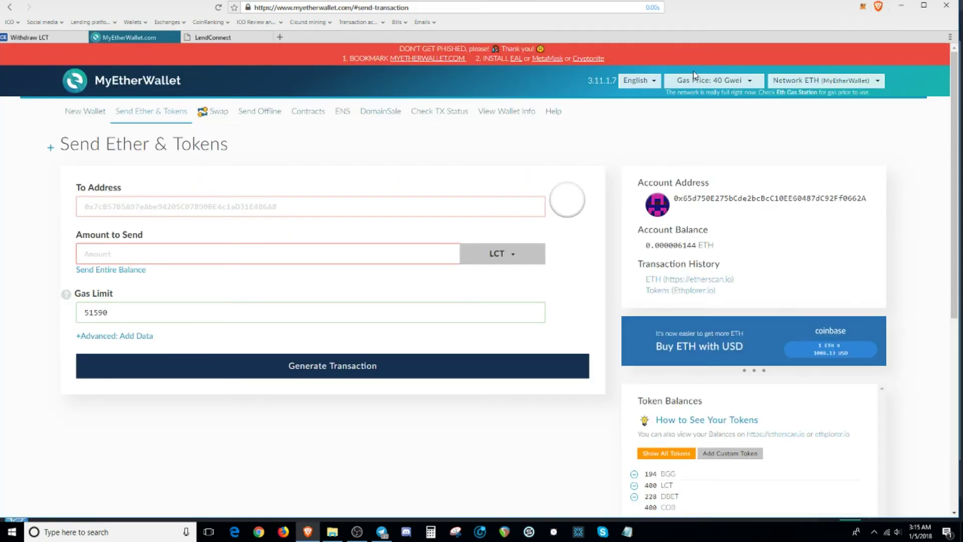
Step: Recheck the LCT withdrawal page and MyEtherWallet send page, then return to the LendConnect dashboard
left_click(45, 39)
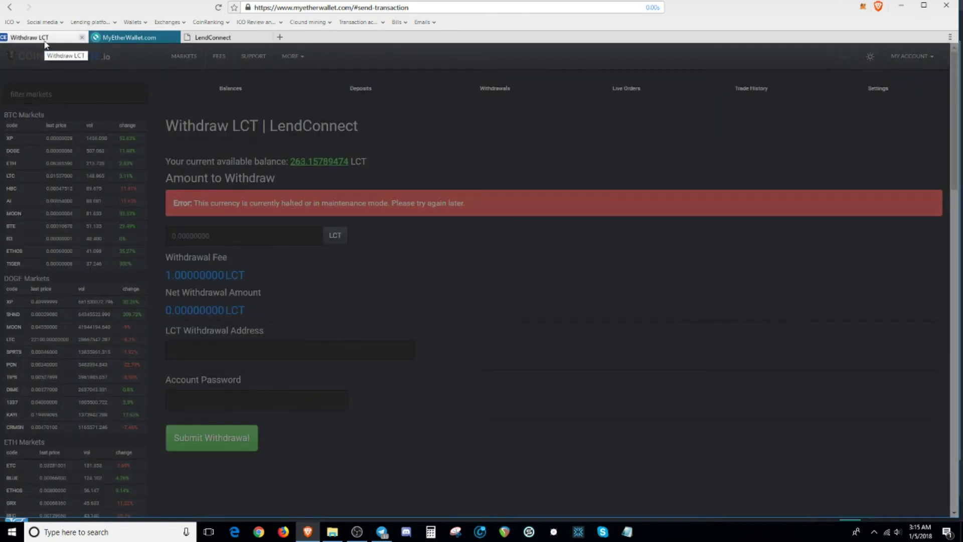
key("ctrl+Tab")
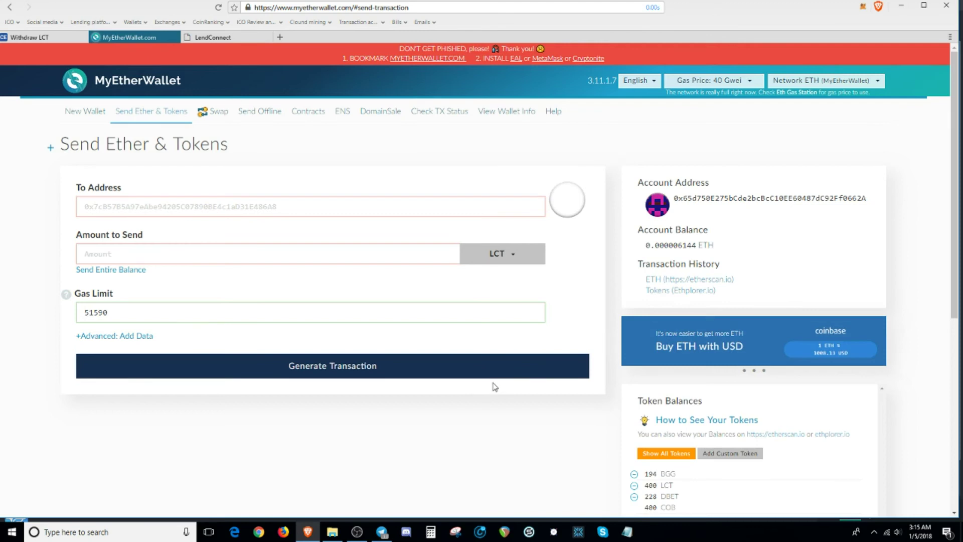
scroll(665, 438, "down", 1)
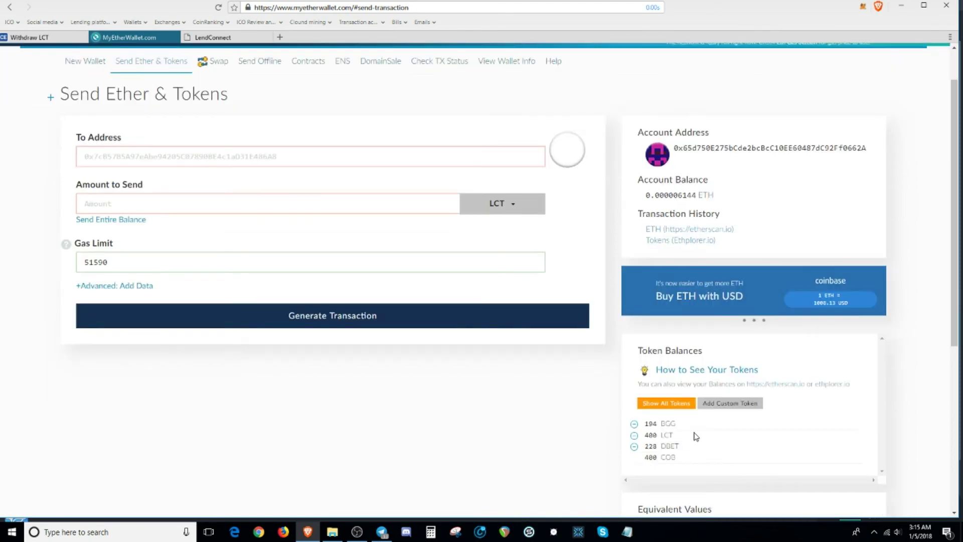
key("ctrl+Tab")
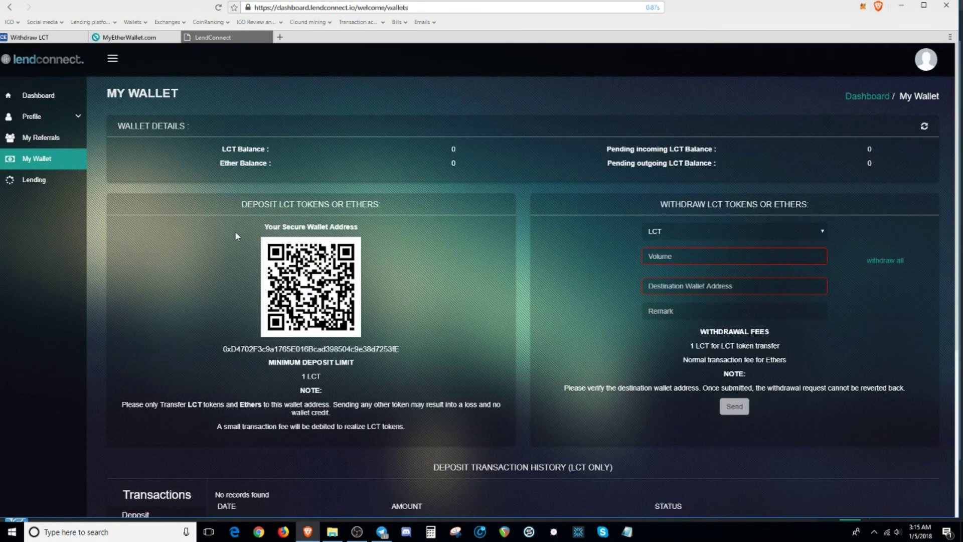
left_click(122, 37)
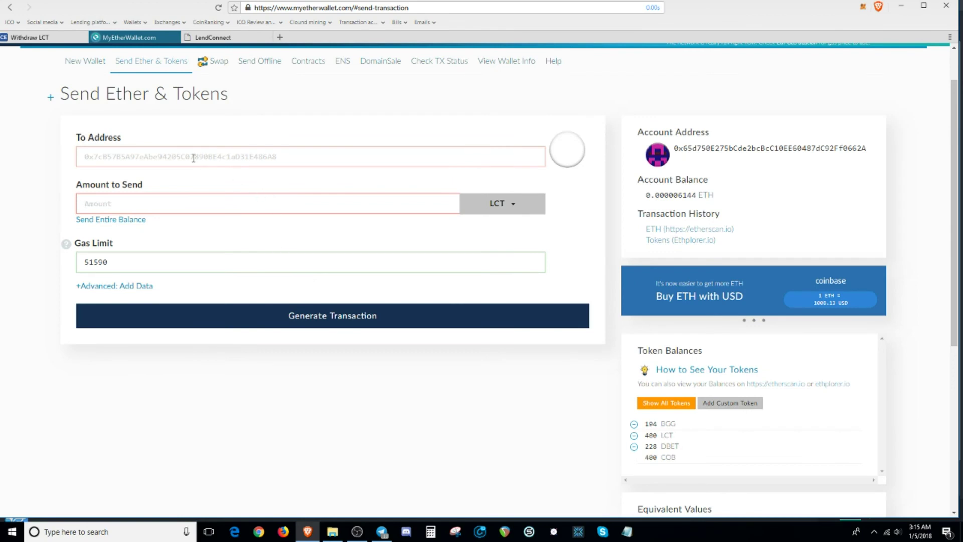
left_click(212, 37)
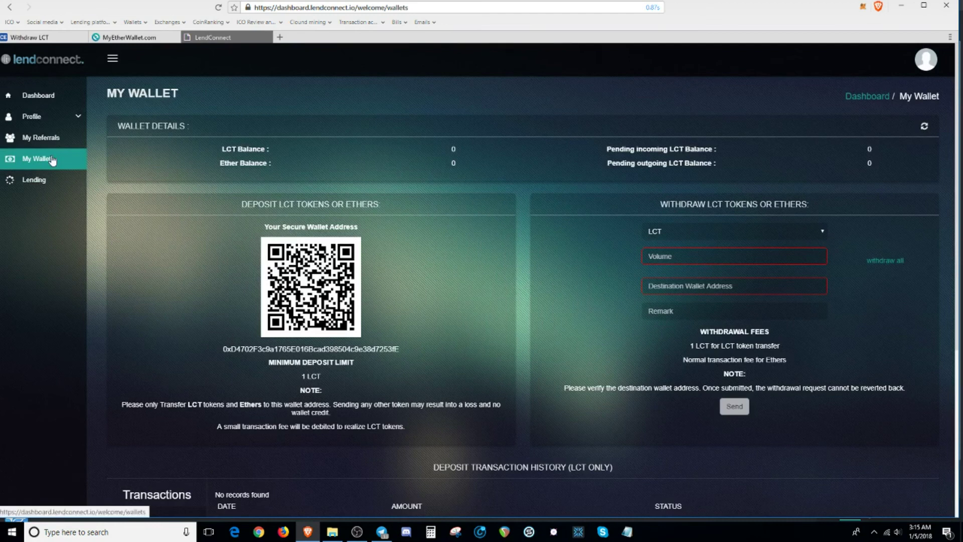
Step: Reload My Wallet and copy the LCT deposit wallet address
left_click(60, 165)
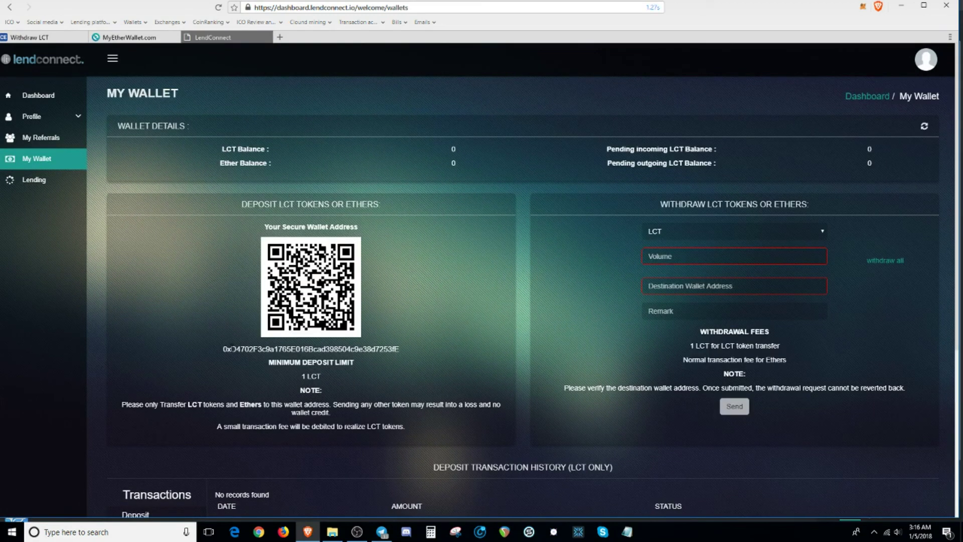
double_click(394, 349)
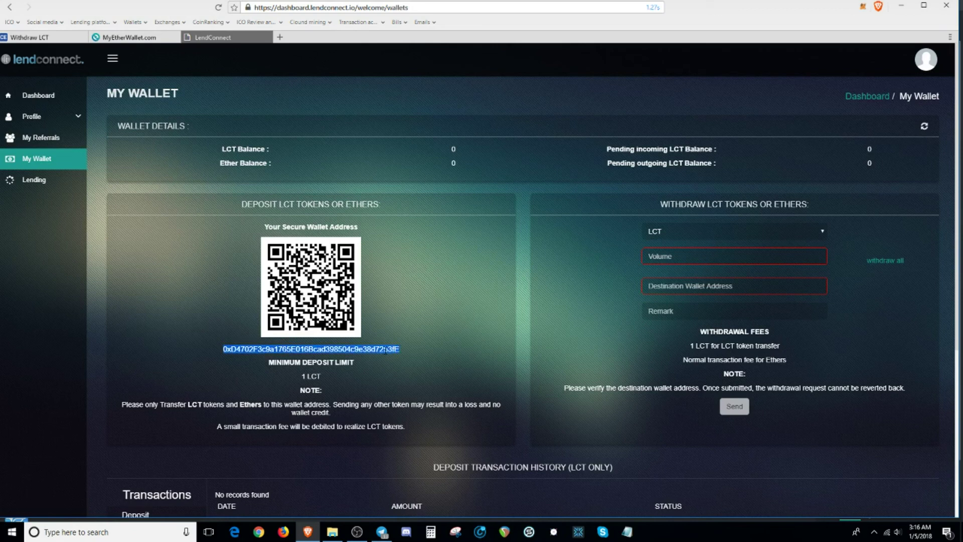
right_click(385, 350)
left_click(431, 373)
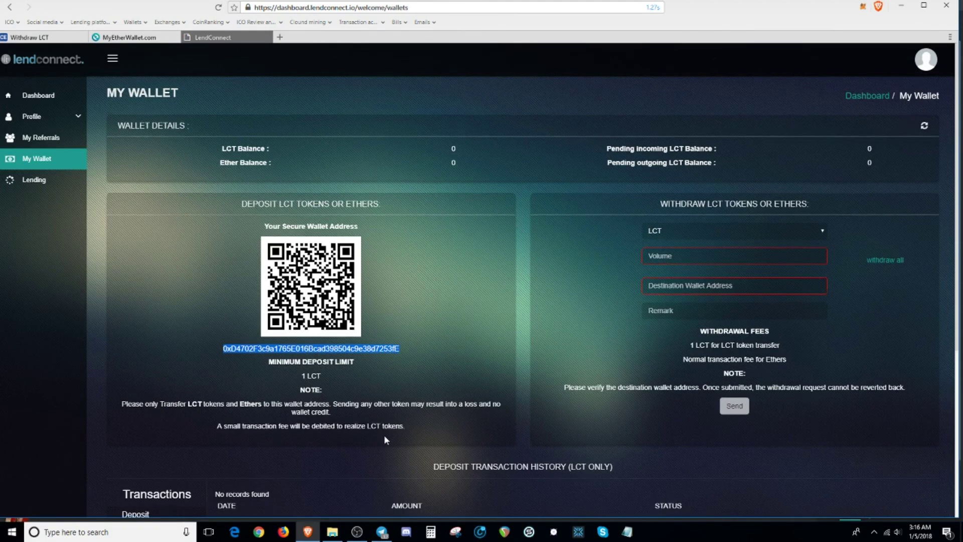
Step: Paste the LendConnect deposit address as recipient, enter amount 5, and generate the transaction
scroll(384, 434, "down", 5)
scroll(375, 439, "up", 1)
left_click(129, 37)
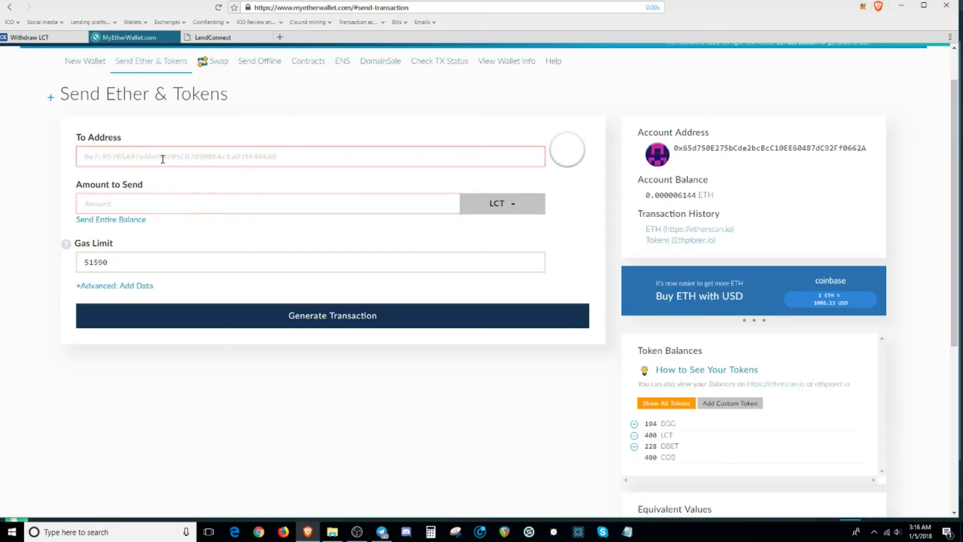
key("ctrl+v")
left_click(193, 201)
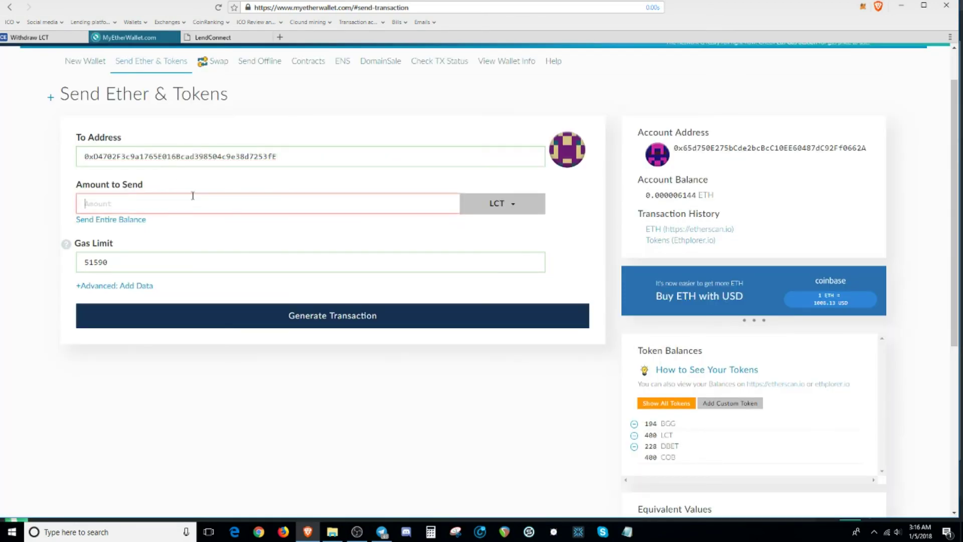
type("5")
left_click(322, 323)
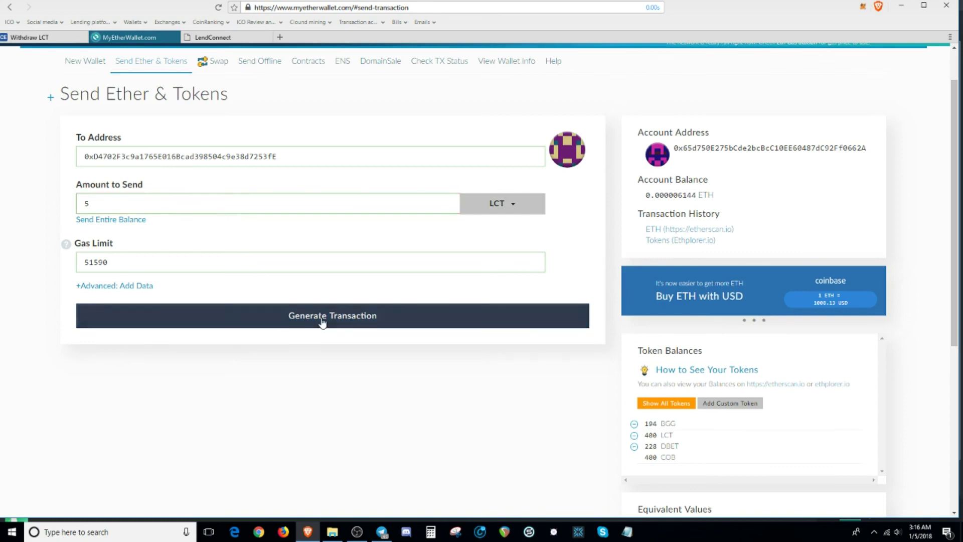
Step: Review the 5 LCT send confirmation (gas limit 51590) and close it without sending
scroll(338, 336, "down", 4)
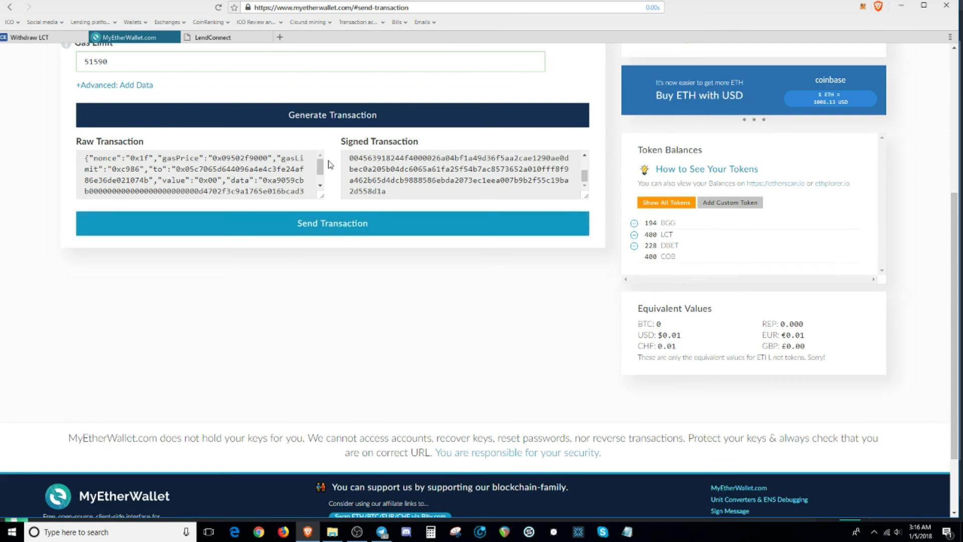
left_click(329, 230)
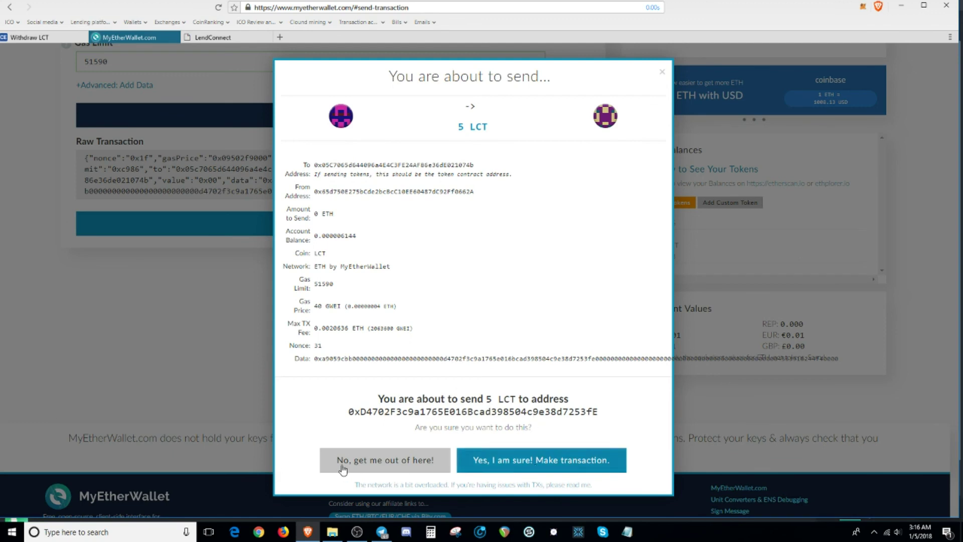
left_click(662, 75)
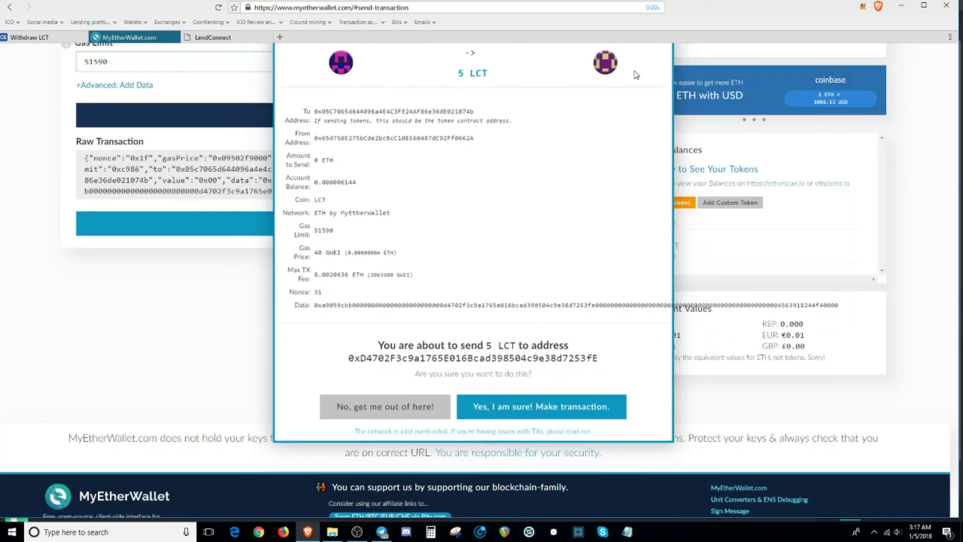
Step: Return to the LendConnect dashboard and open the Lending page's Coming Soon countdown
left_click(221, 37)
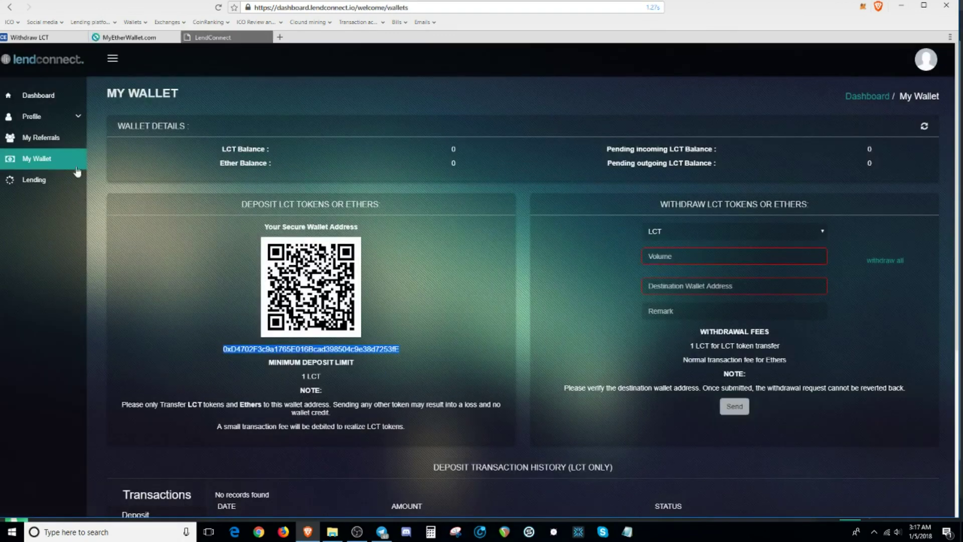
left_click(36, 188)
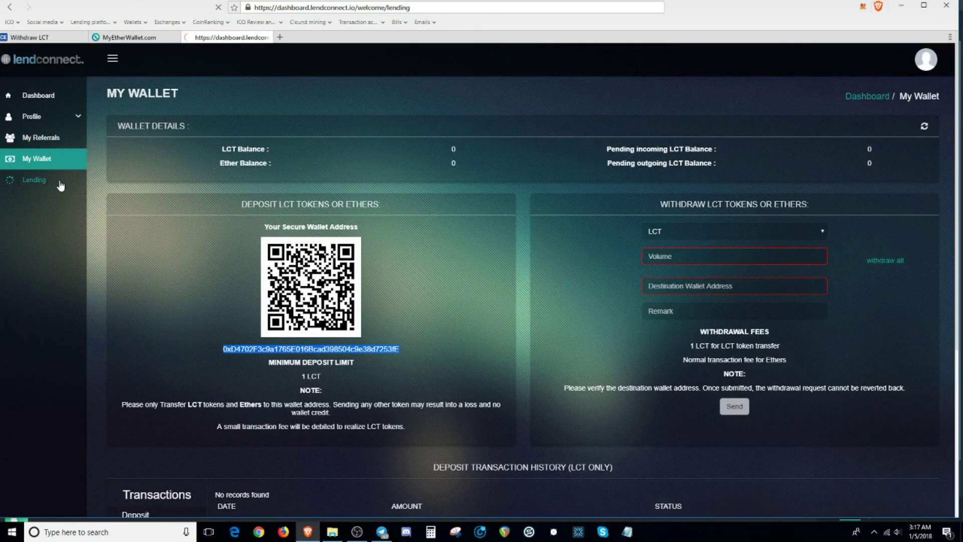